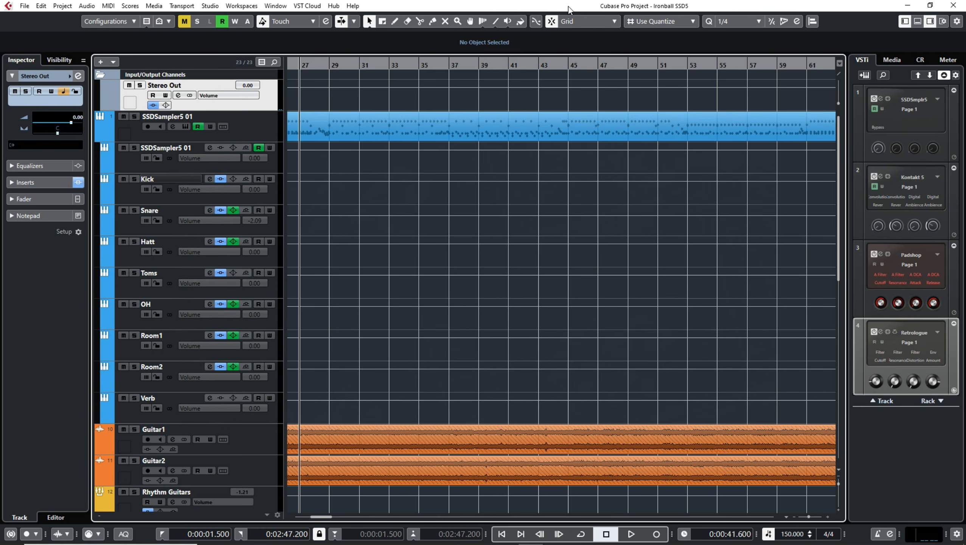
# Listen to the full mix, and replay it with the SSDSampler5 01 drum track soloed before removing the solo.
pyautogui.press('space')
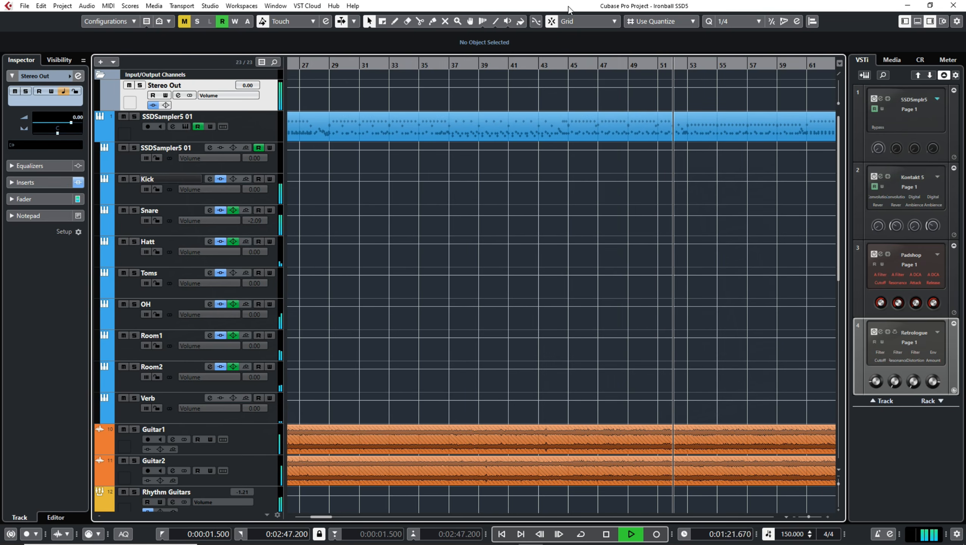
pyautogui.press('space')
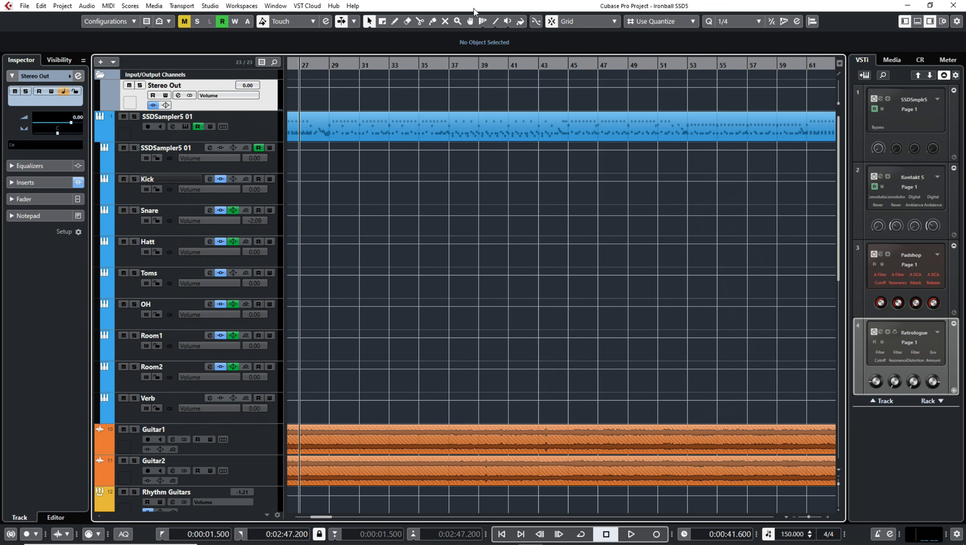
pyautogui.click(135, 117)
pyautogui.press('space')
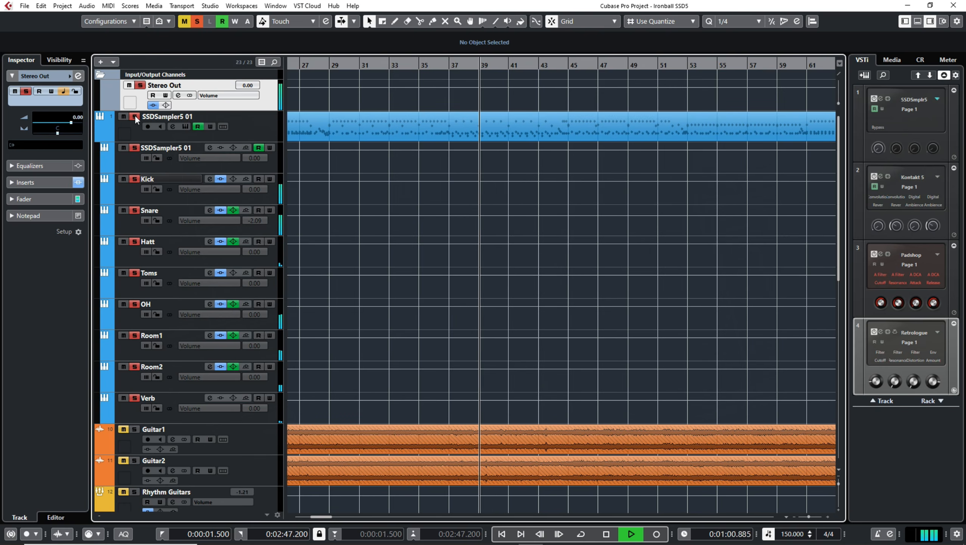
pyautogui.press('space')
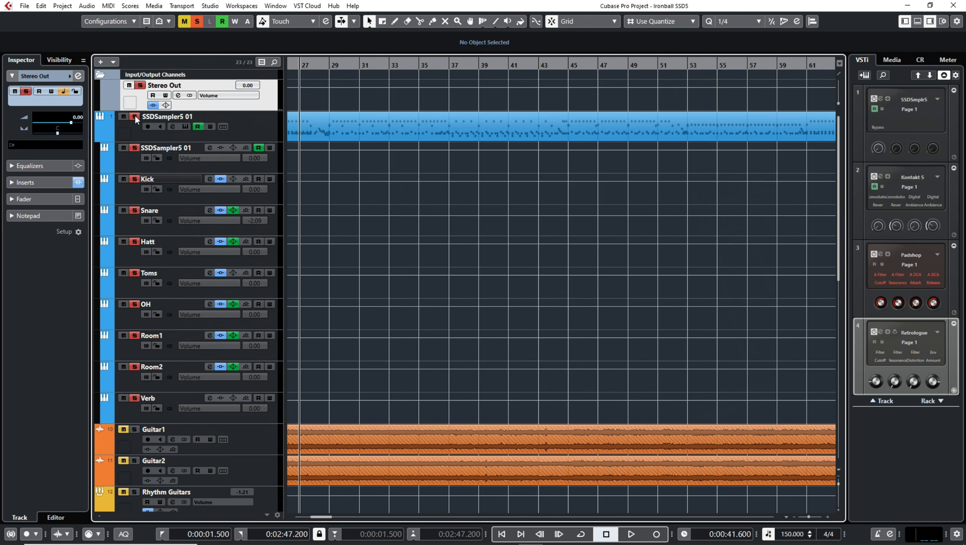
pyautogui.click(134, 117)
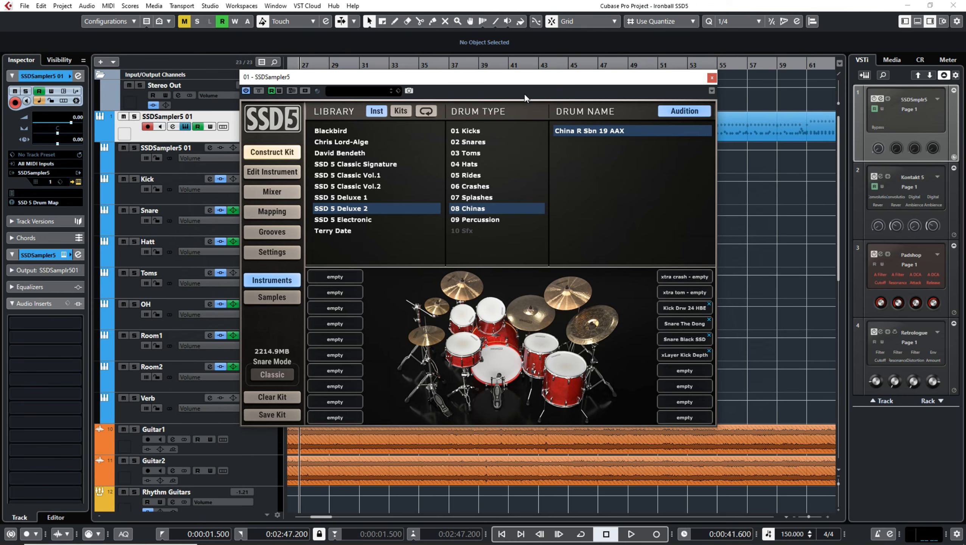
# Audition the kit's snare, Snare Pearl 6.5 SEN from SSD 5 Deluxe 1, and Snare The Dong from Chris Lord-Alge.
pyautogui.click(467, 340)
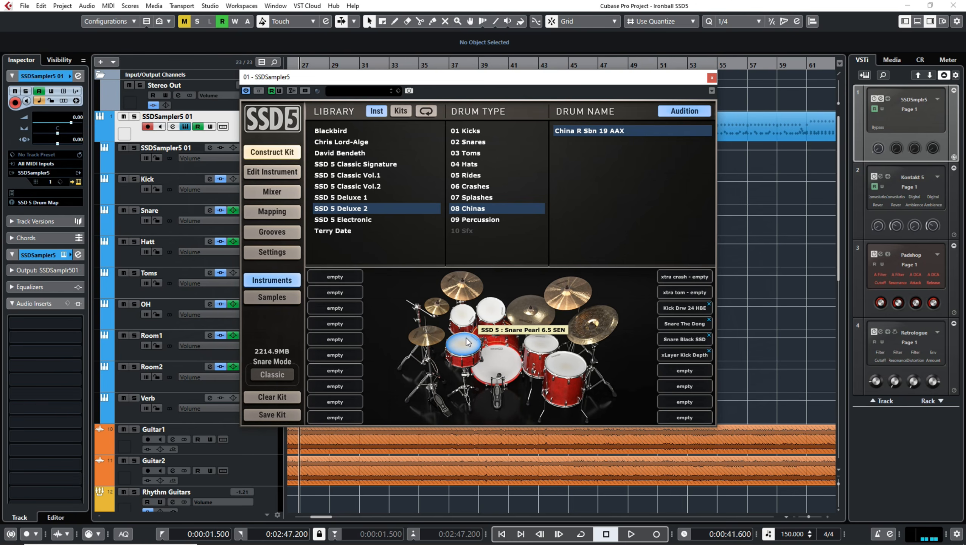
pyautogui.click(352, 197)
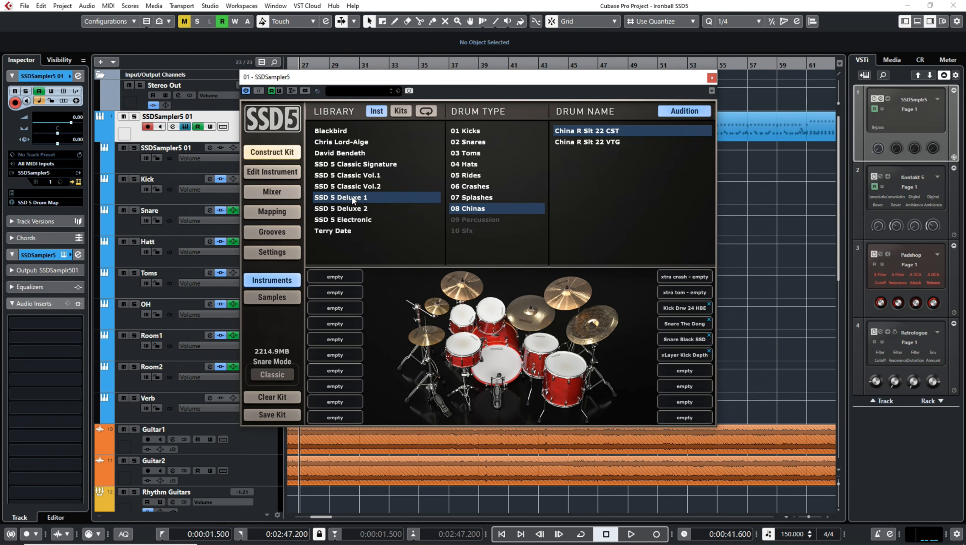
pyautogui.click(468, 141)
pyautogui.click(610, 253)
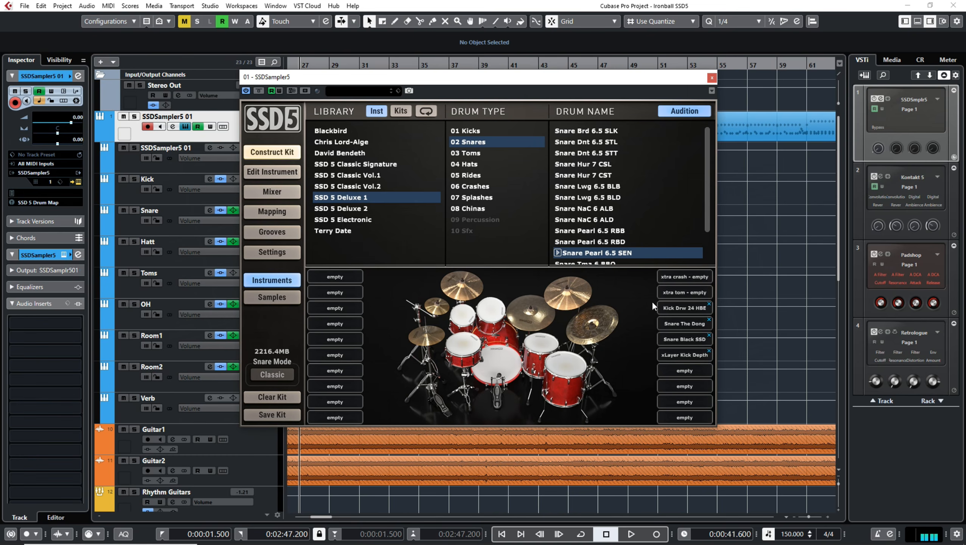
pyautogui.click(358, 142)
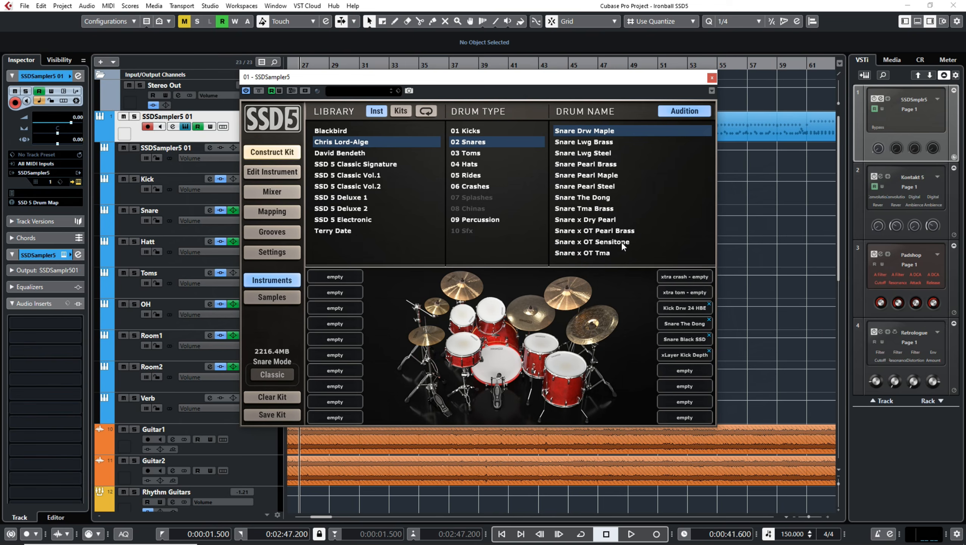
pyautogui.click(571, 198)
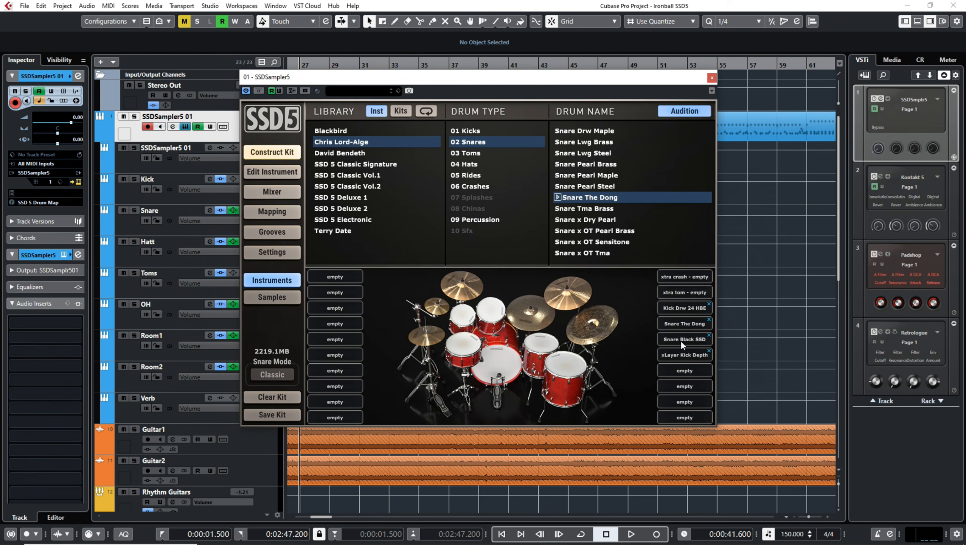
# Audition the kit's main kick and its layers, Kick Drw 24 HBE and xLayer Kick Depth from SSD 5 Deluxe 2.
pyautogui.click(510, 366)
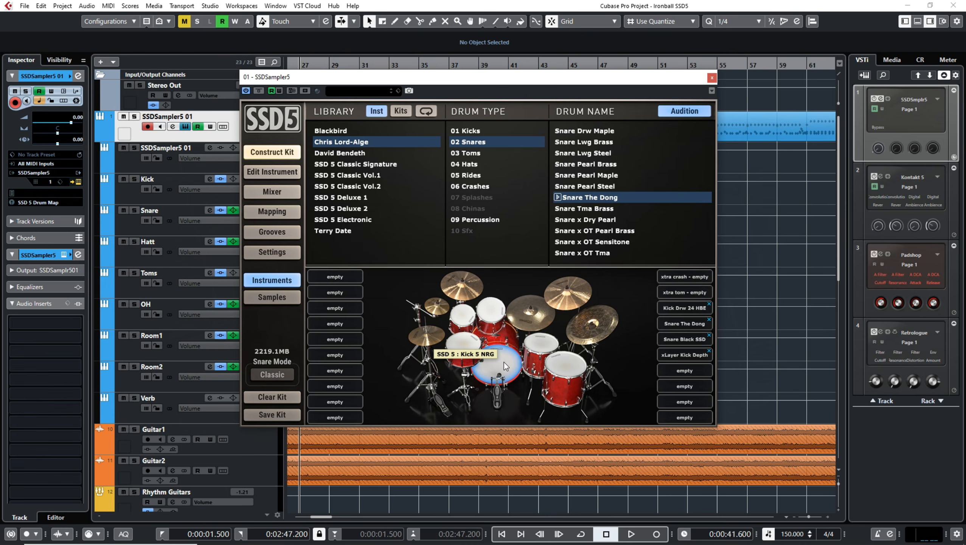
pyautogui.click(366, 175)
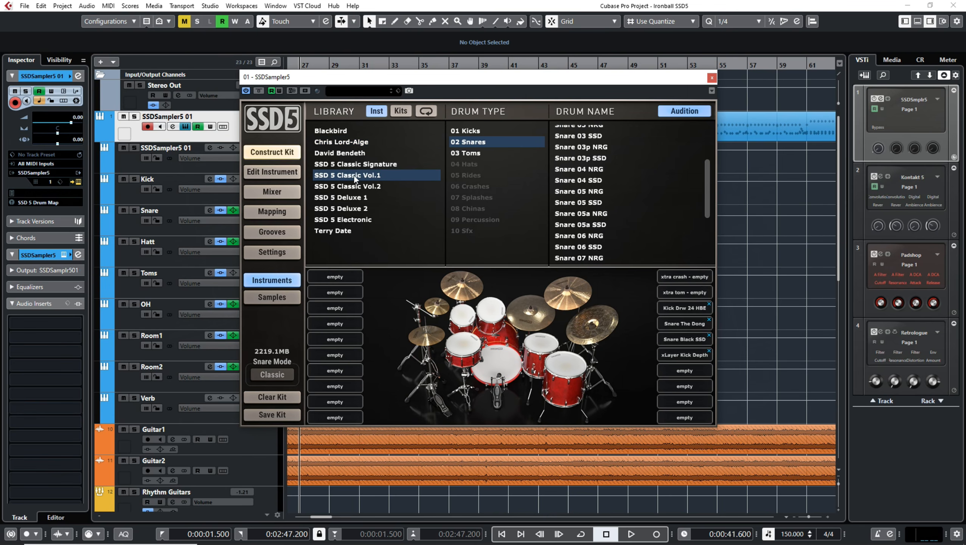
pyautogui.scroll(-1, 696, 228)
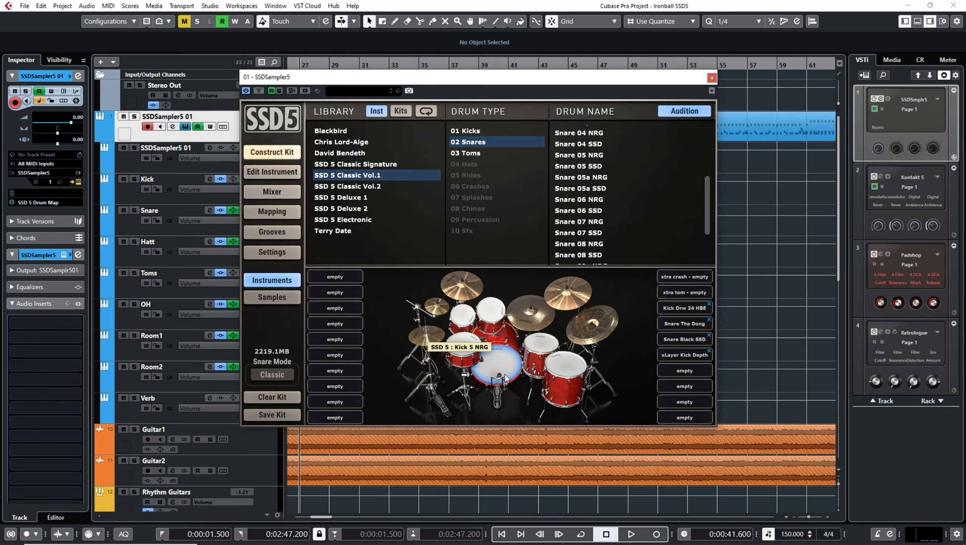
pyautogui.click(686, 305)
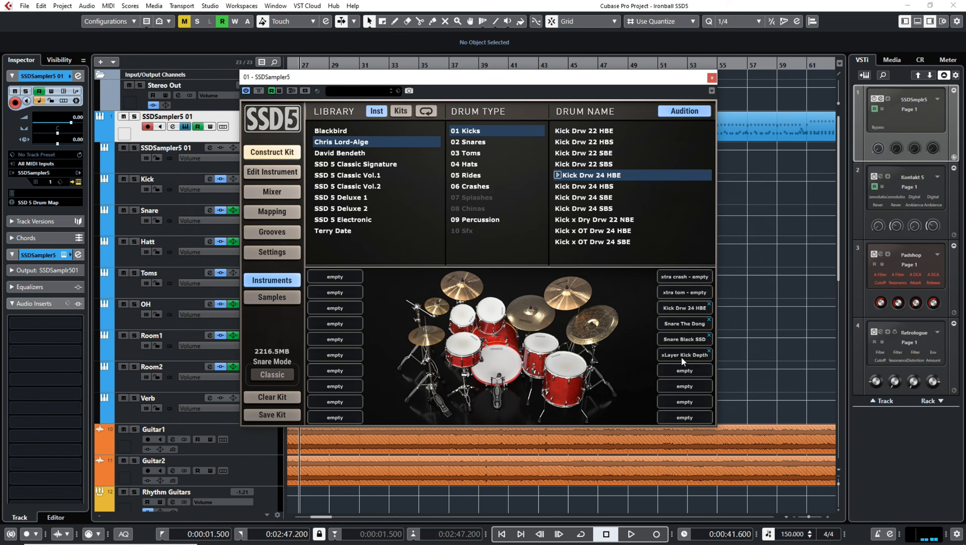
pyautogui.click(363, 209)
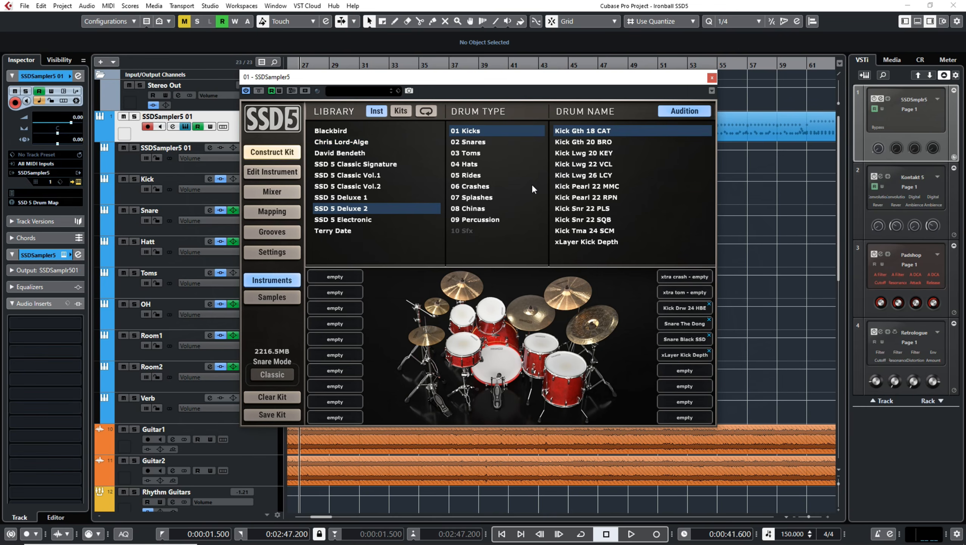
pyautogui.click(598, 242)
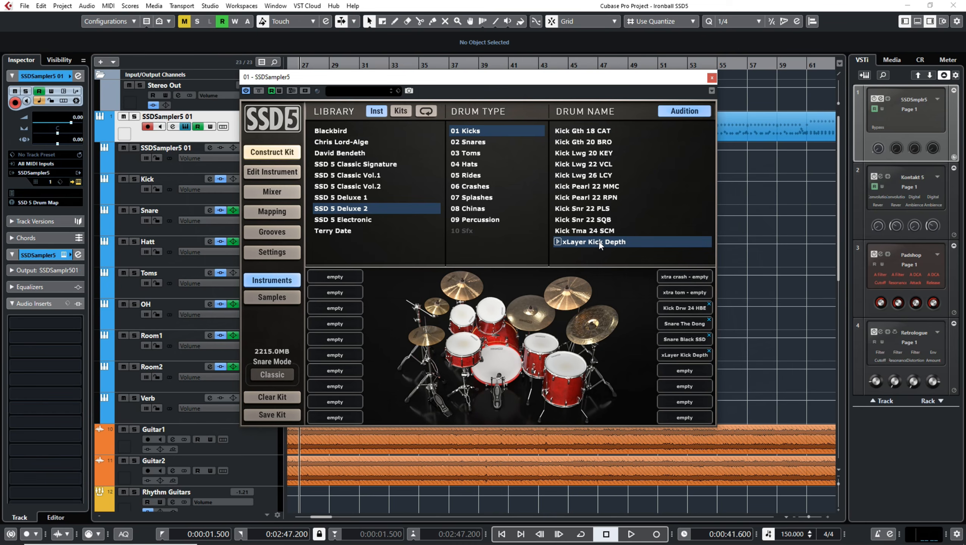
# Audition the kit's toms and cymbals, browsing the toms, hats, splashes, crashes, rides and chinas of SSD 5 Deluxe 2.
pyautogui.click(459, 314)
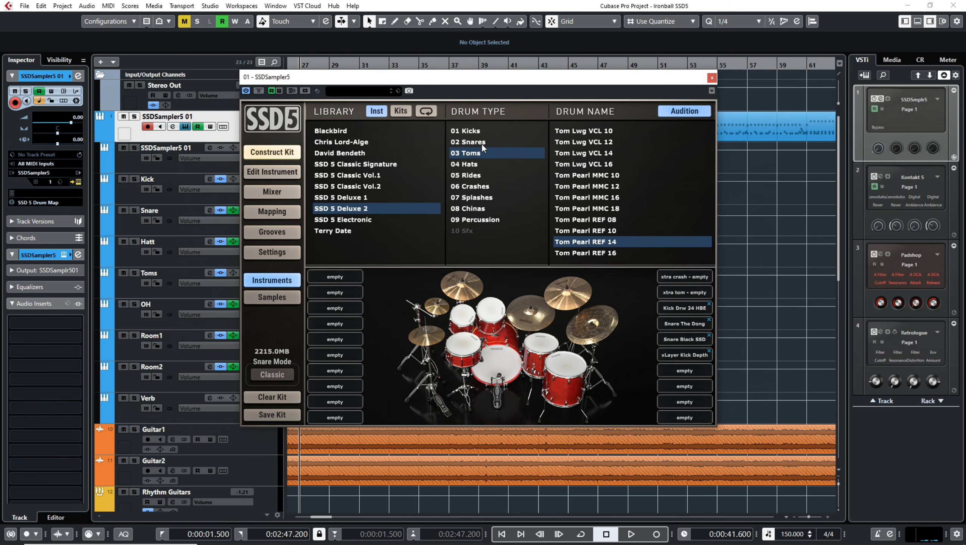
pyautogui.click(477, 165)
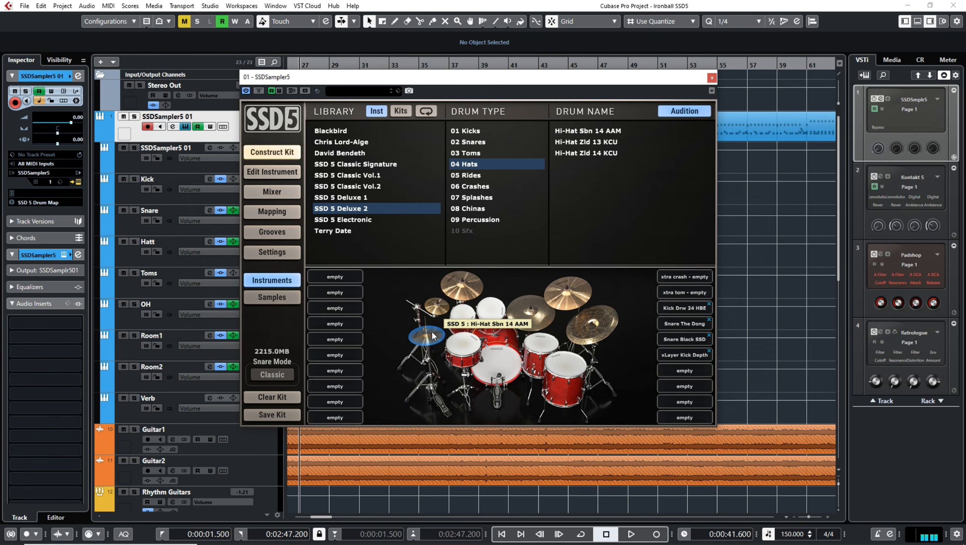
pyautogui.click(499, 198)
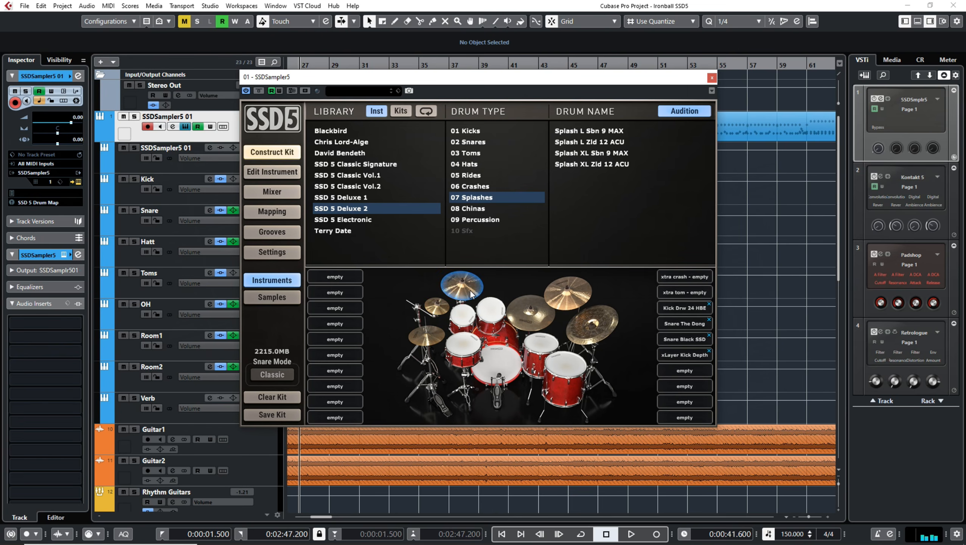
pyautogui.click(490, 187)
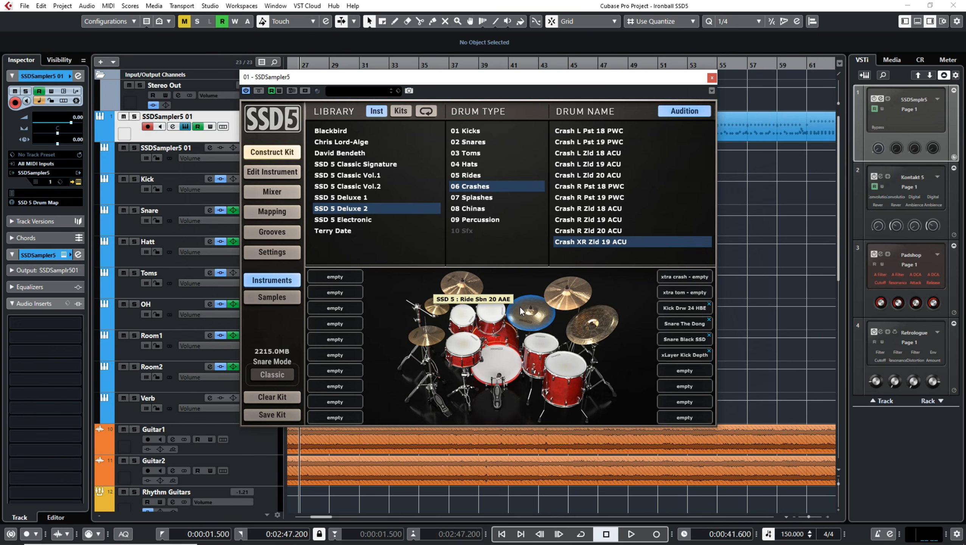
pyautogui.click(466, 176)
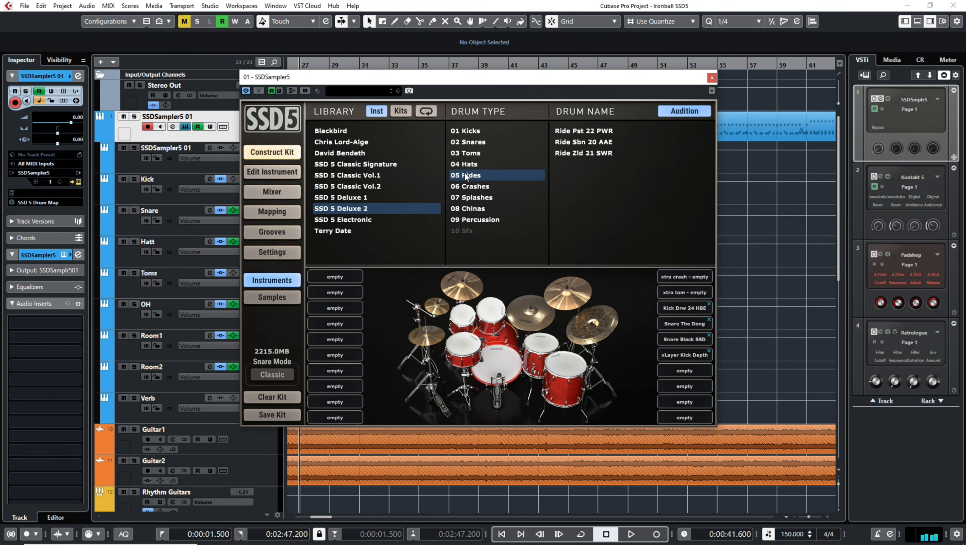
pyautogui.click(602, 324)
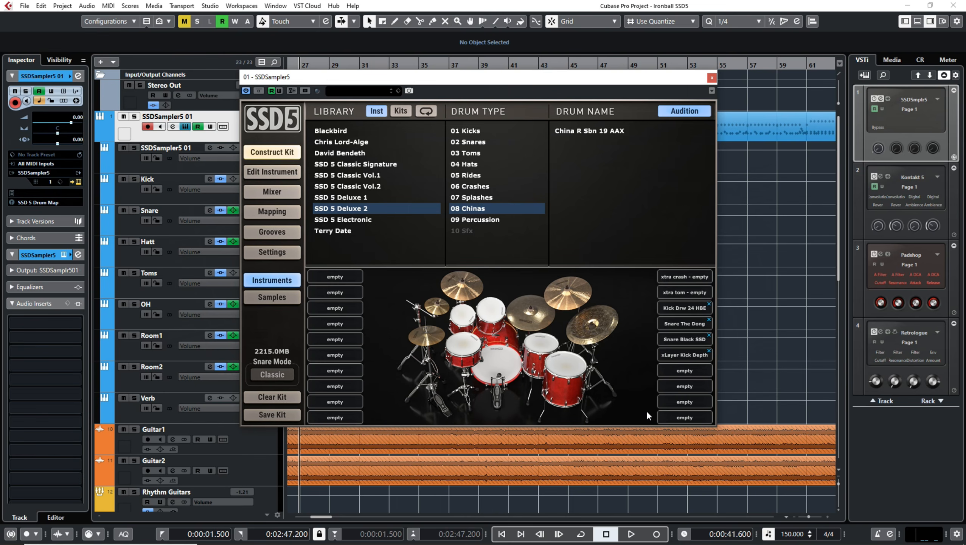
# Open the Stereo Out channel settings and inspect its Virtual Tape Machines insert, closing the plugin again.
pyautogui.click(178, 96)
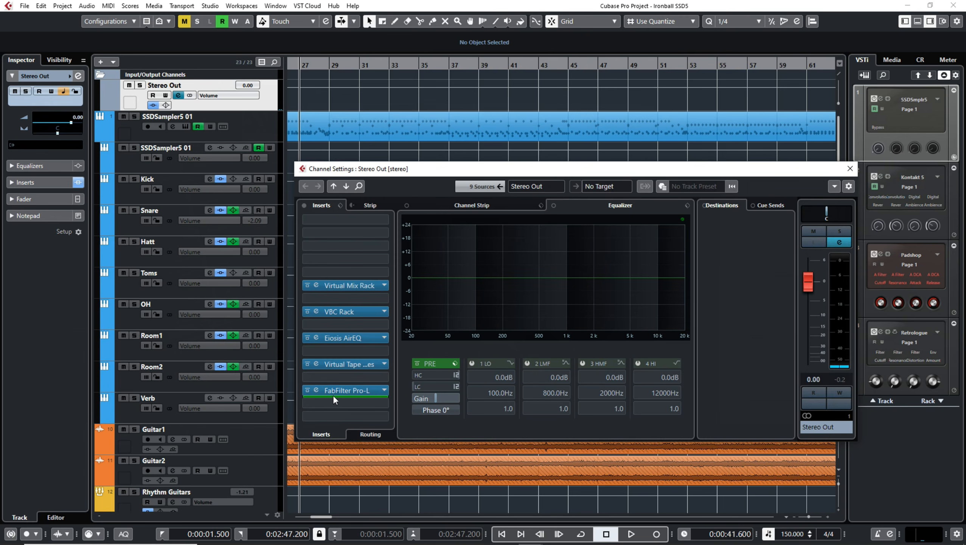
pyautogui.moveTo(337, 396); pyautogui.dragTo(354, 375)
pyautogui.click(356, 368)
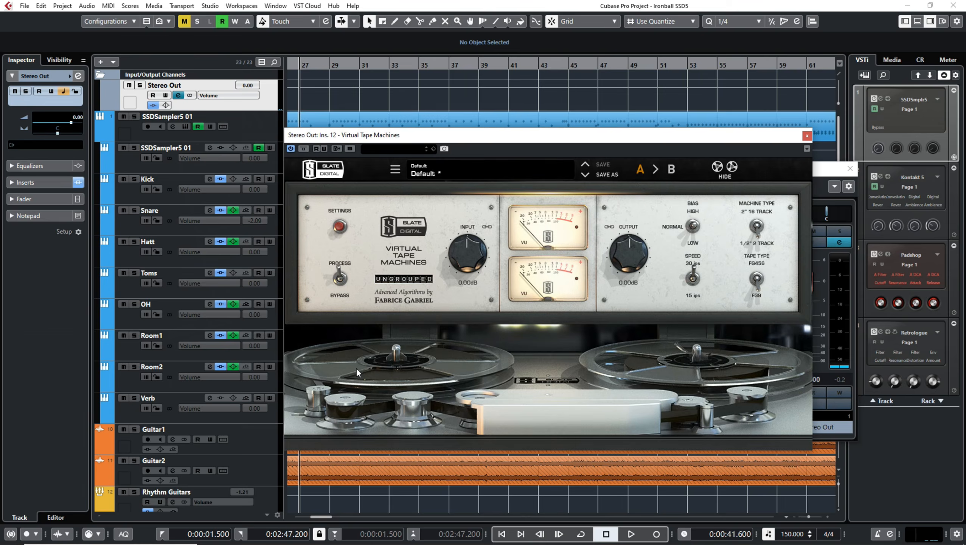
pyautogui.click(806, 136)
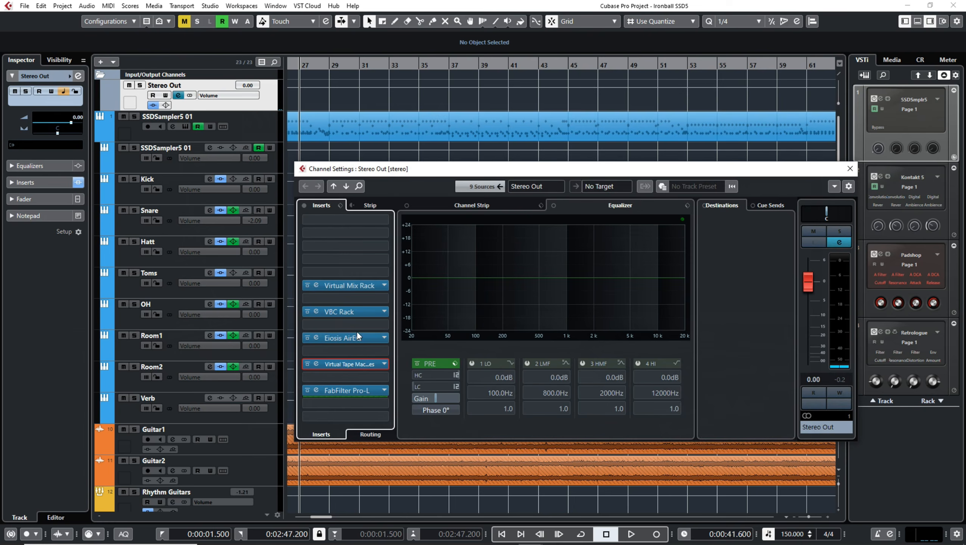
# Open the Stereo Out's VBC Rack compressors and play the mix briefly while watching their meters.
pyautogui.click(356, 331)
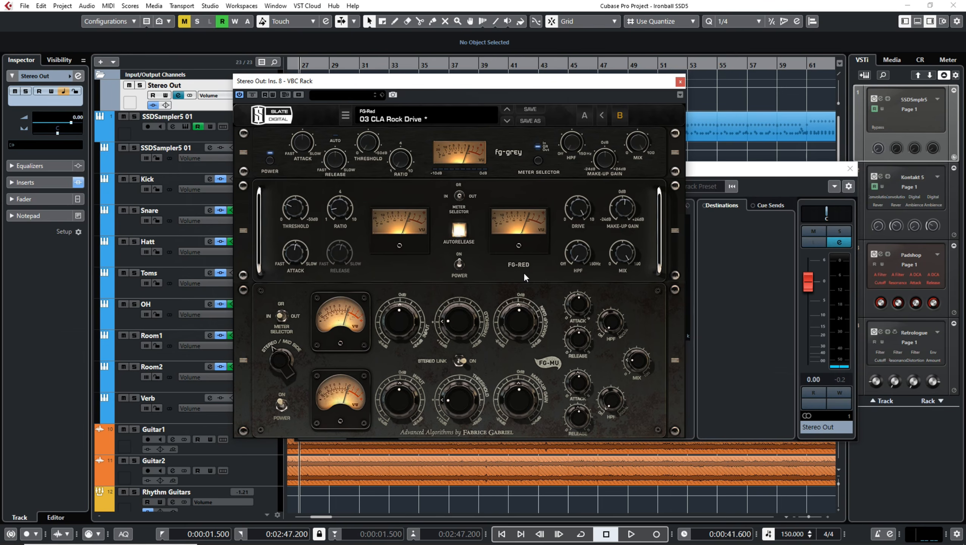
pyautogui.press('space')
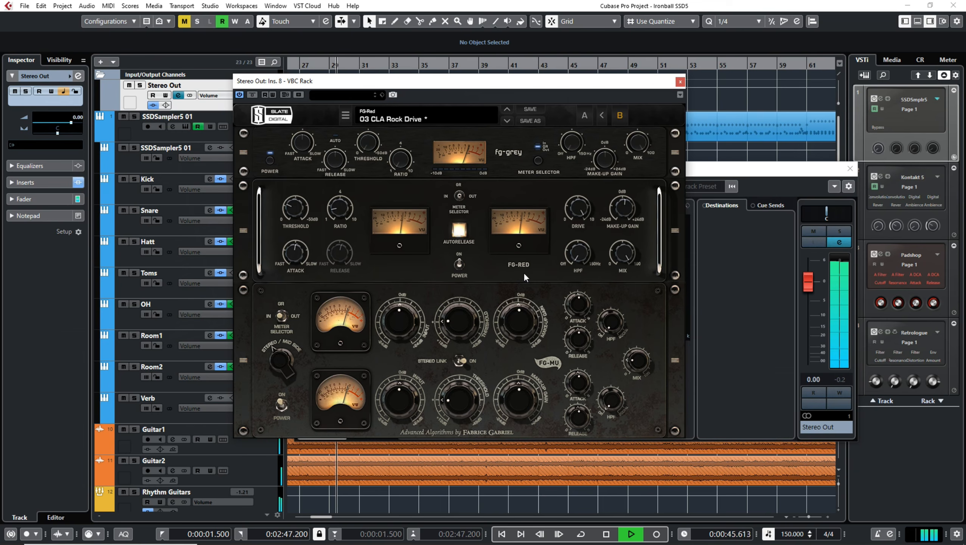
pyautogui.press('space')
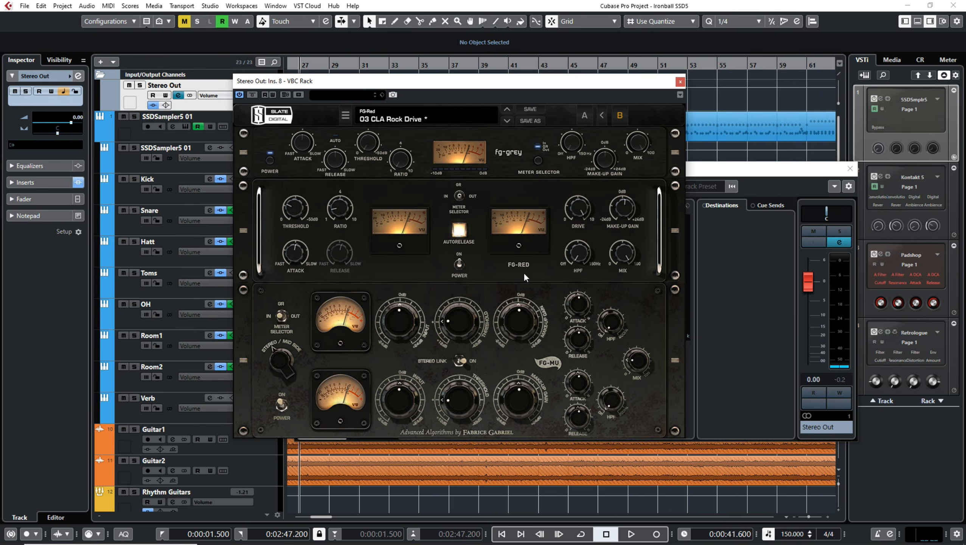
# Open the Stereo Out's Virtual Mix Rack and examine its module chain from AirEQ Earth to the final Trimmer.
pyautogui.click(348, 288)
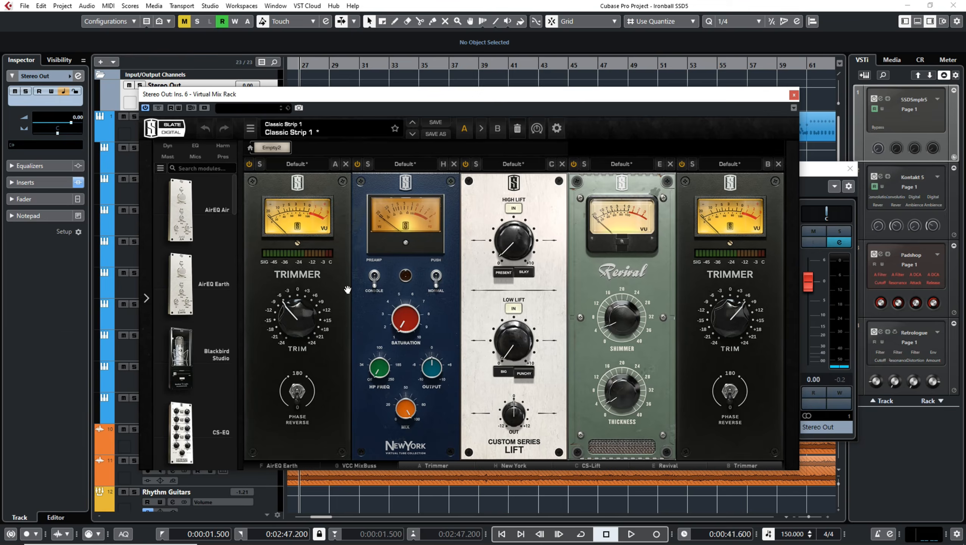
pyautogui.moveTo(510, 96); pyautogui.dragTo(530, 60)
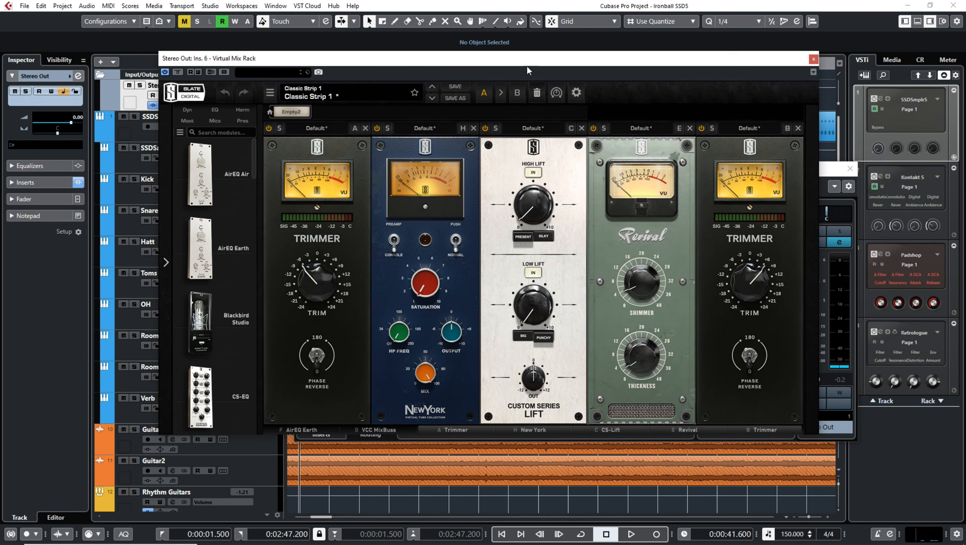
pyautogui.moveTo(531, 427); pyautogui.dragTo(355, 441)
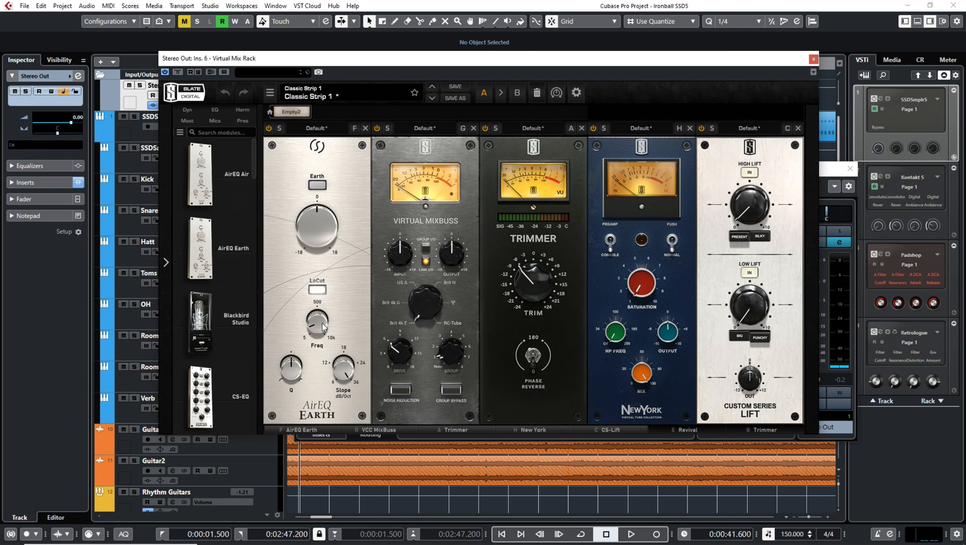
pyautogui.moveTo(322, 326)
pyautogui.moveTo(360, 388)
pyautogui.scroll(-1, 423, 270)
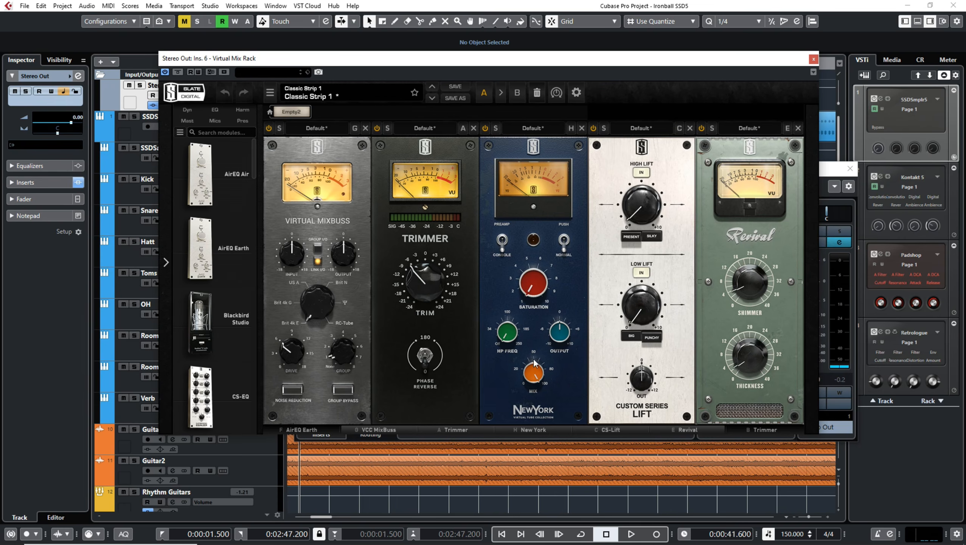
pyautogui.scroll(-1, 606, 434)
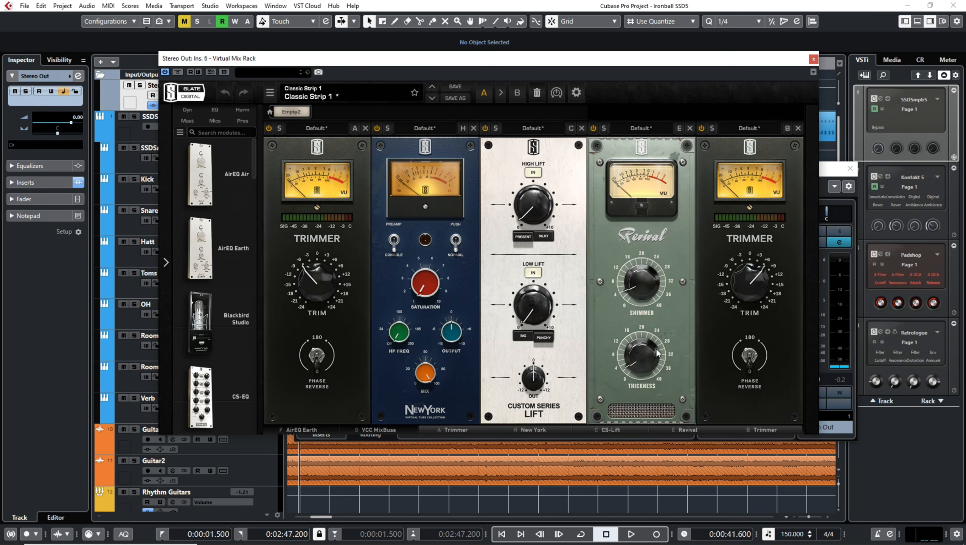
pyautogui.moveTo(644, 370)
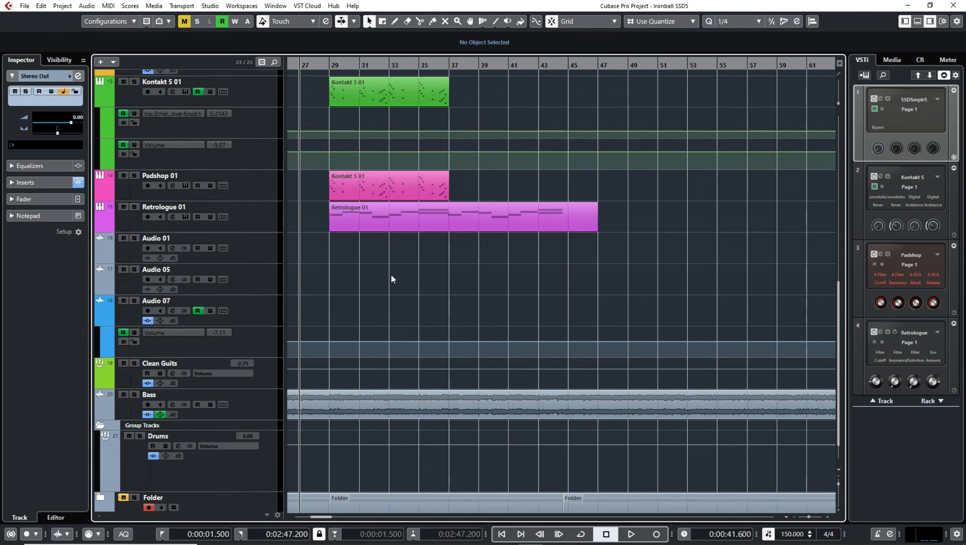
# Open the Drums group's channel settings and inspect its Virtual Mix Rack and VBC FG-Grey inserts.
pyautogui.scroll(-1, 390, 273)
pyautogui.click(192, 442)
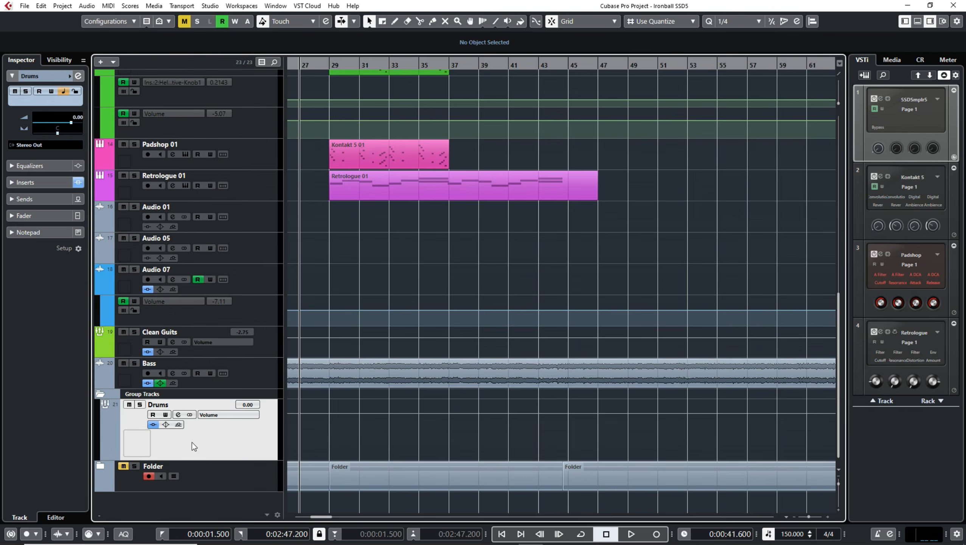
pyautogui.click(179, 415)
pyautogui.click(344, 218)
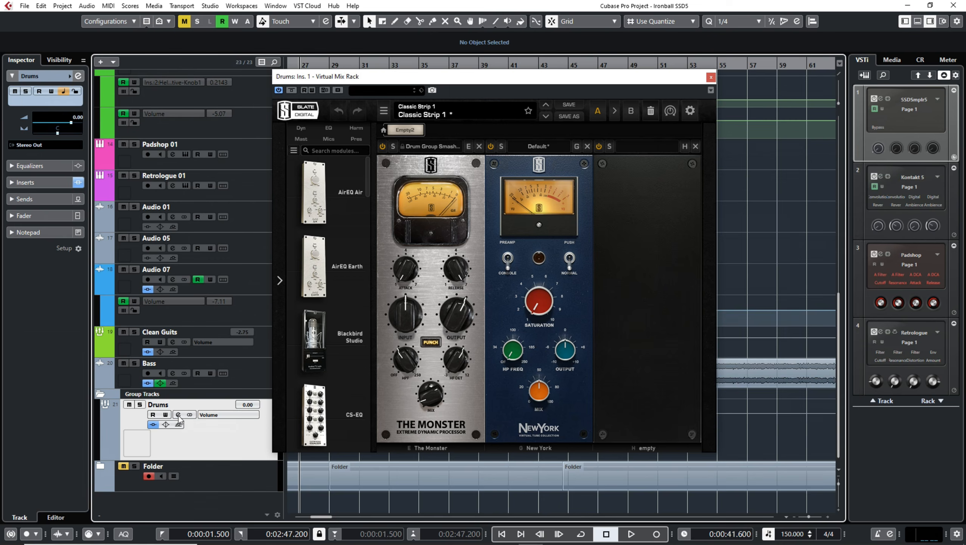
pyautogui.click(711, 77)
pyautogui.click(350, 234)
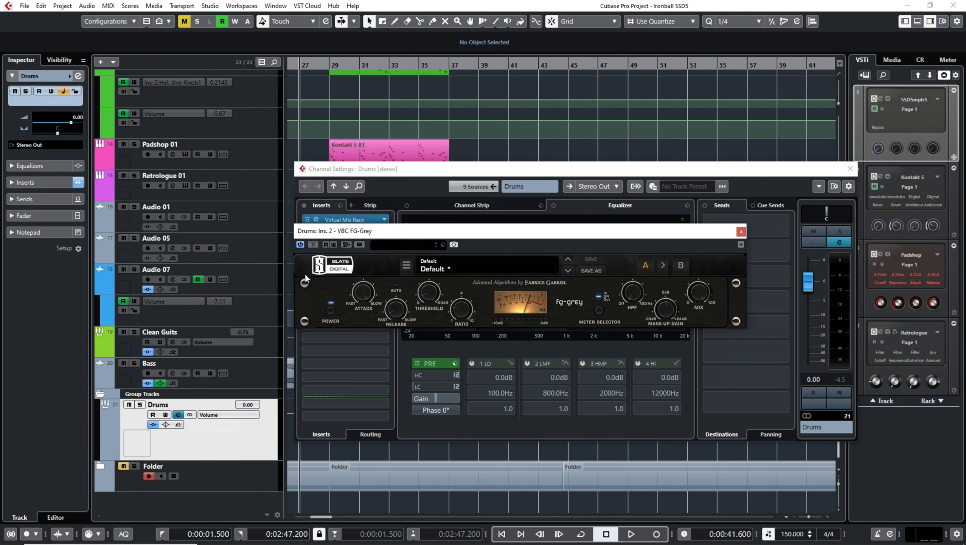
# Solo the Drums group and compare its sound with the inserts bypassed and active during playback, clearing the solo at the end.
pyautogui.click(140, 404)
pyautogui.press('space')
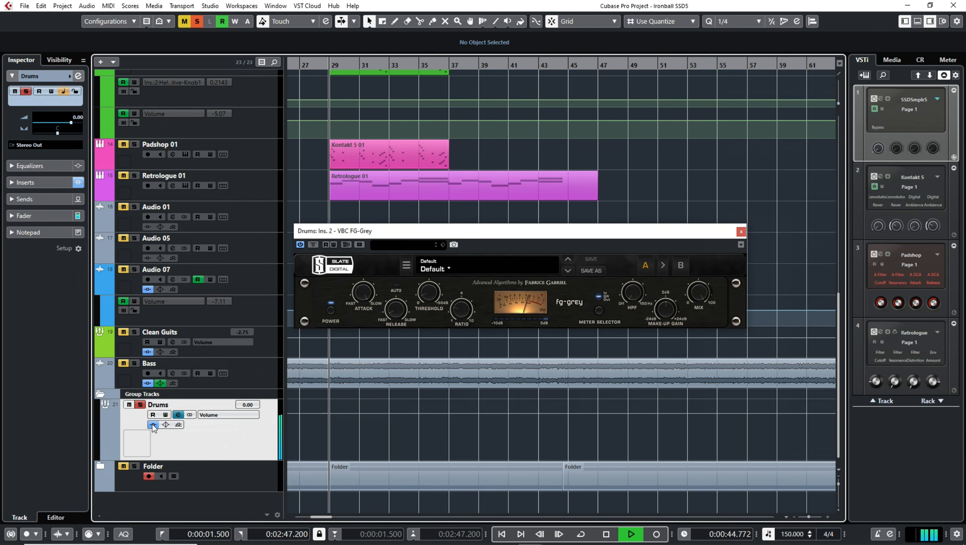
pyautogui.click(152, 424)
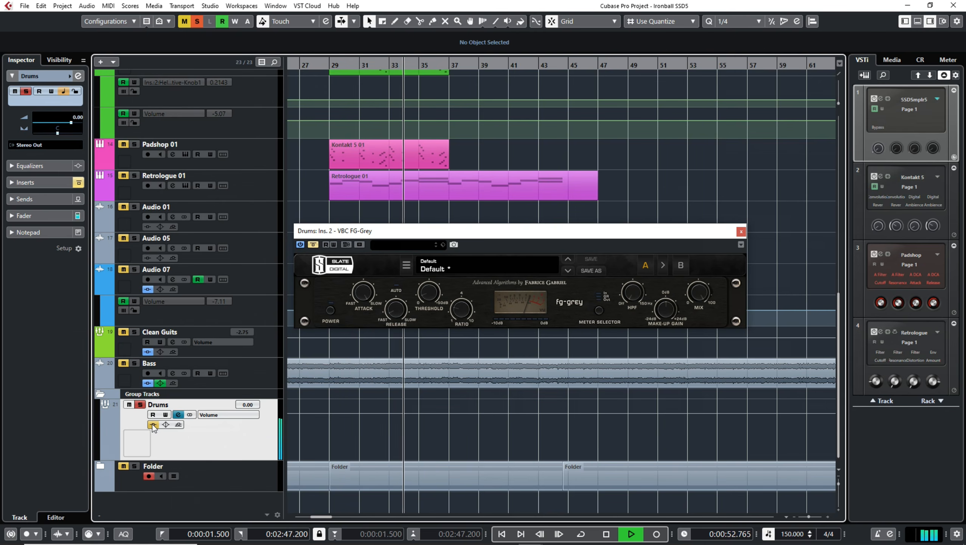
pyautogui.click(153, 424)
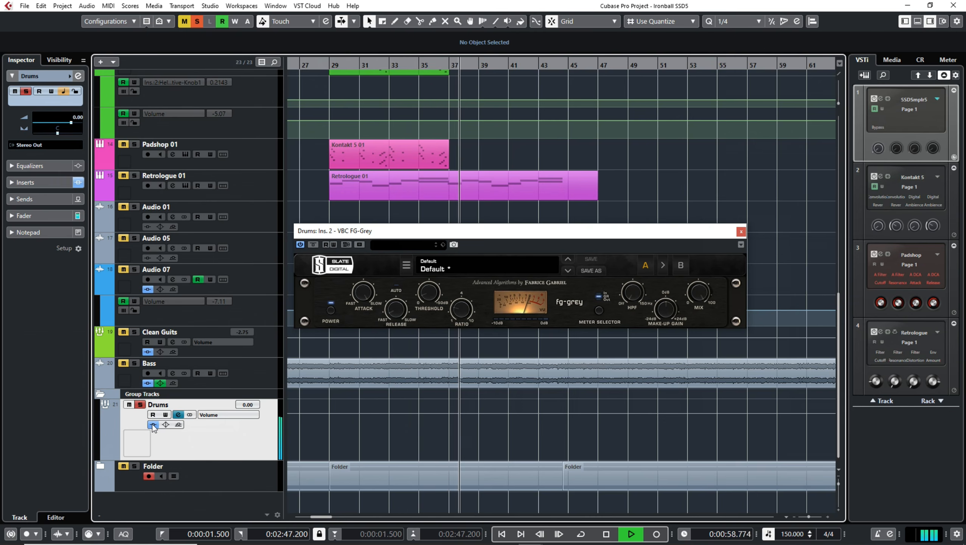
pyautogui.click(152, 424)
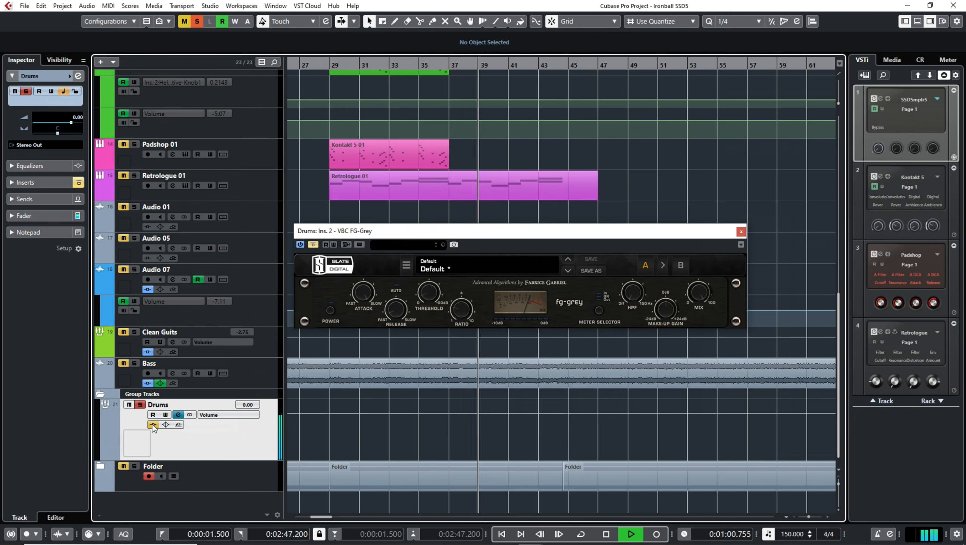
pyautogui.click(152, 423)
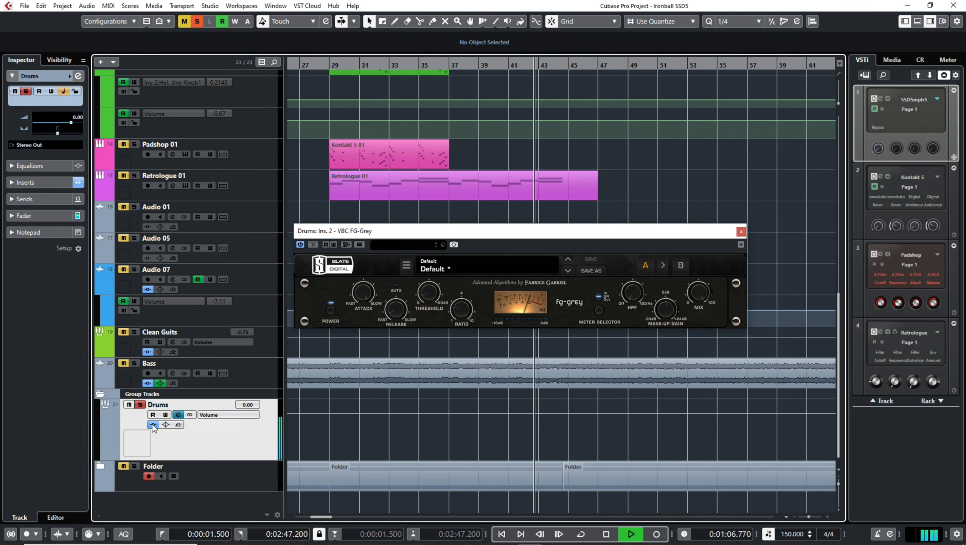
pyautogui.press('space')
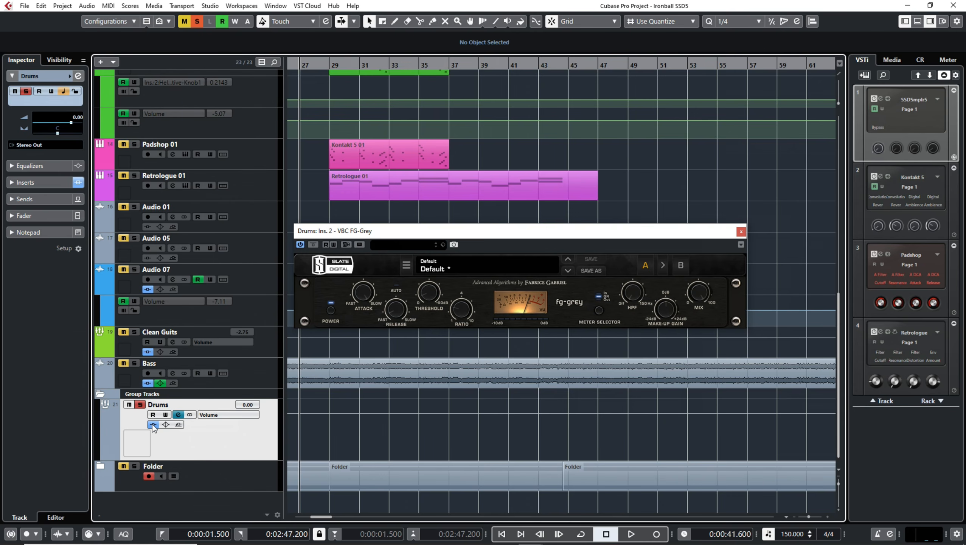
pyautogui.press('s')
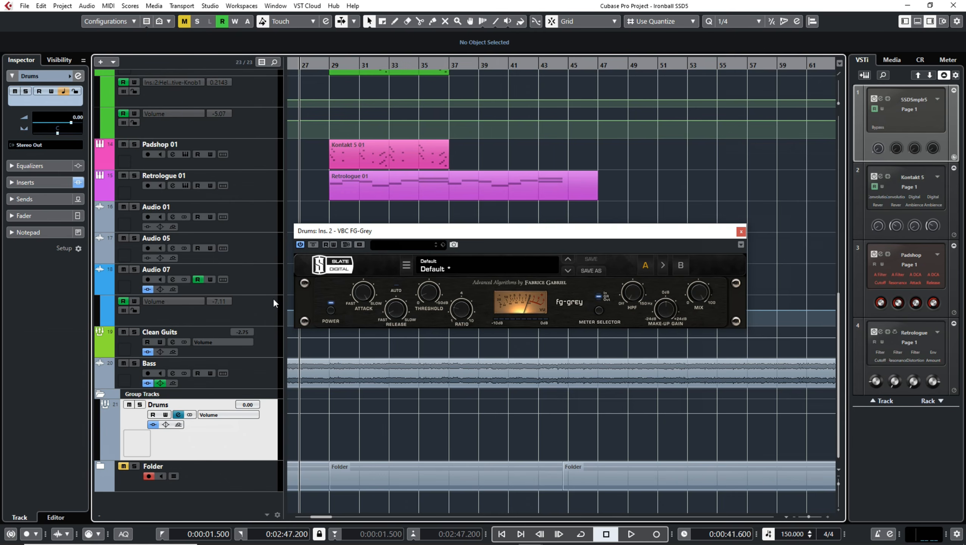
# Open the Kick channel's settings and close the Drums group's FG-Grey compressor window.
pyautogui.scroll(10, 274, 297)
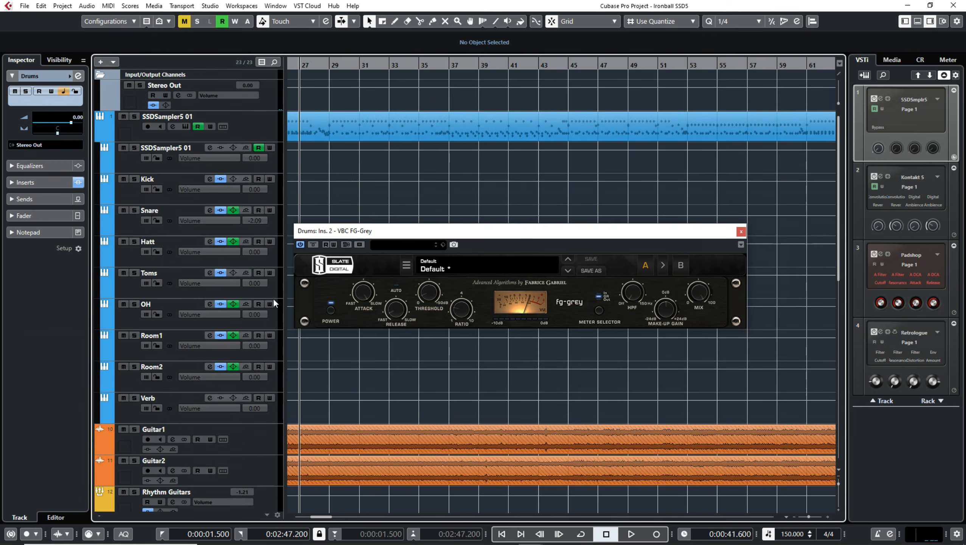
pyautogui.click(210, 184)
pyautogui.click(210, 184)
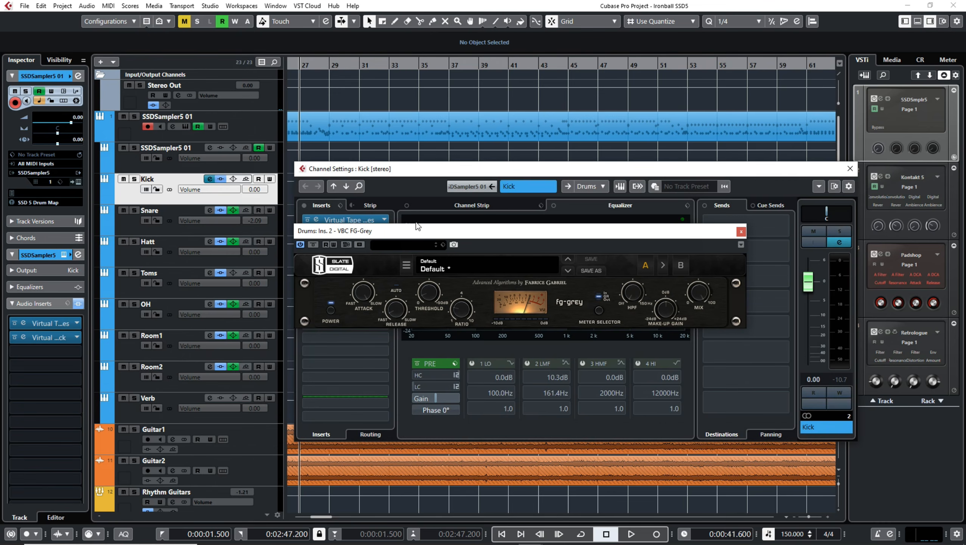
pyautogui.click(741, 231)
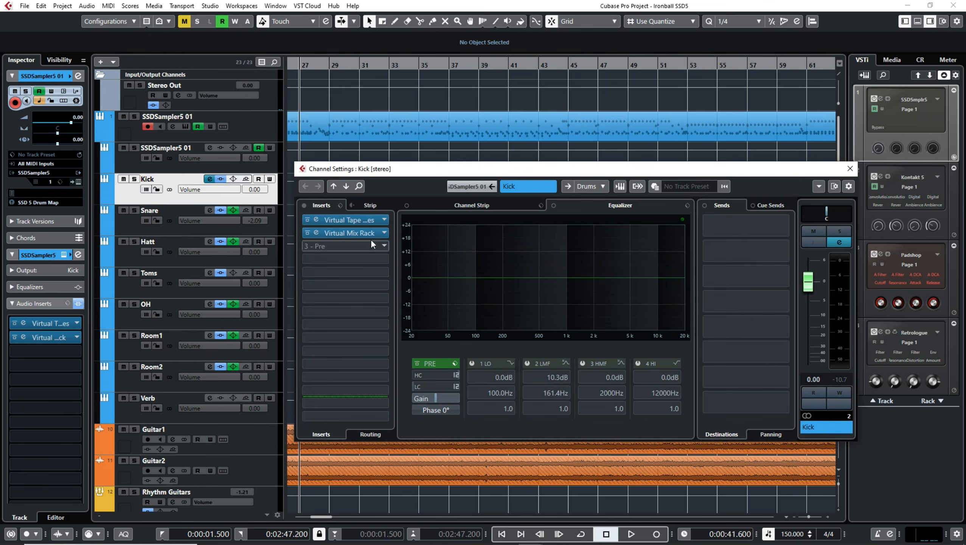
# Solo the Kick channel and play it briefly on its own.
pyautogui.click(135, 179)
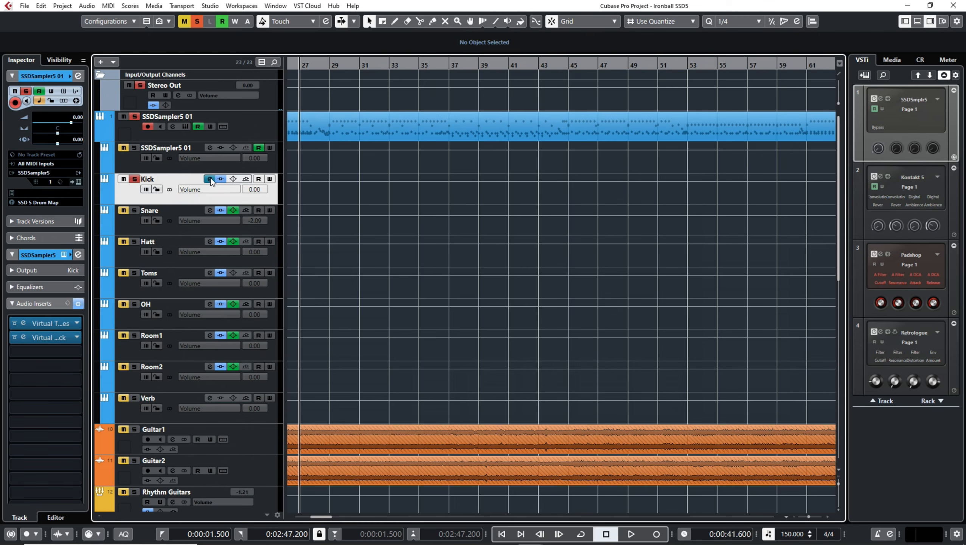
pyautogui.press('space')
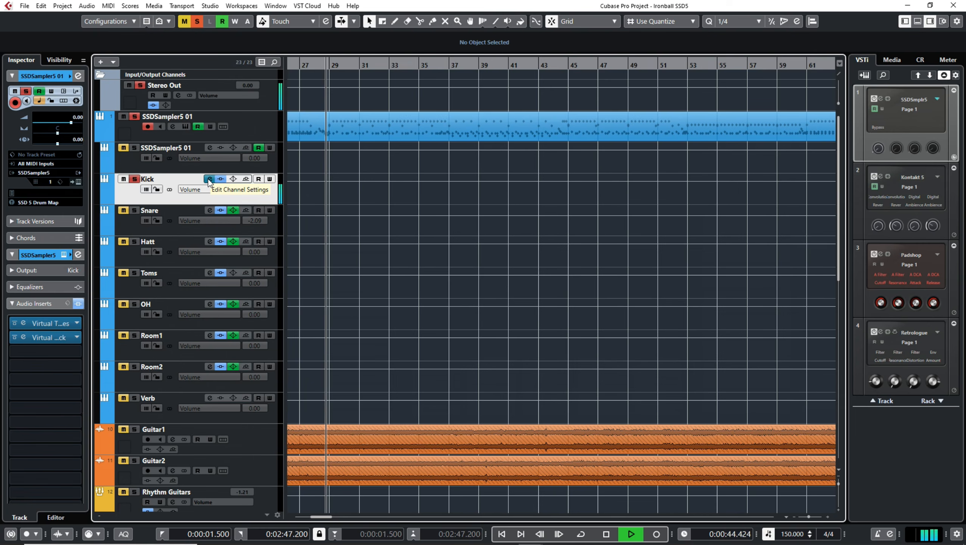
pyautogui.press('space')
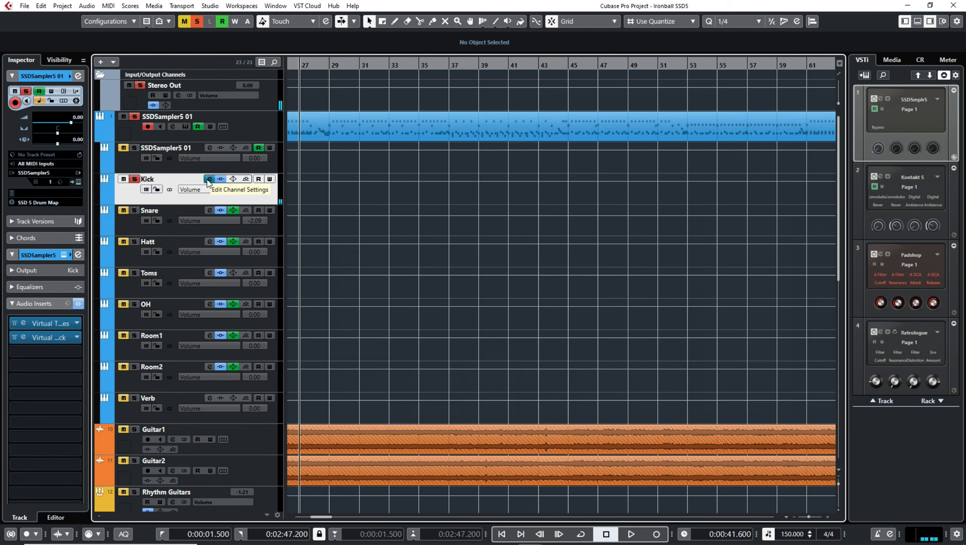
# Inspect the Kick channel's Virtual Tape Machines and Virtual Mix Rack inserts, closing each plugin after viewing.
pyautogui.click(209, 179)
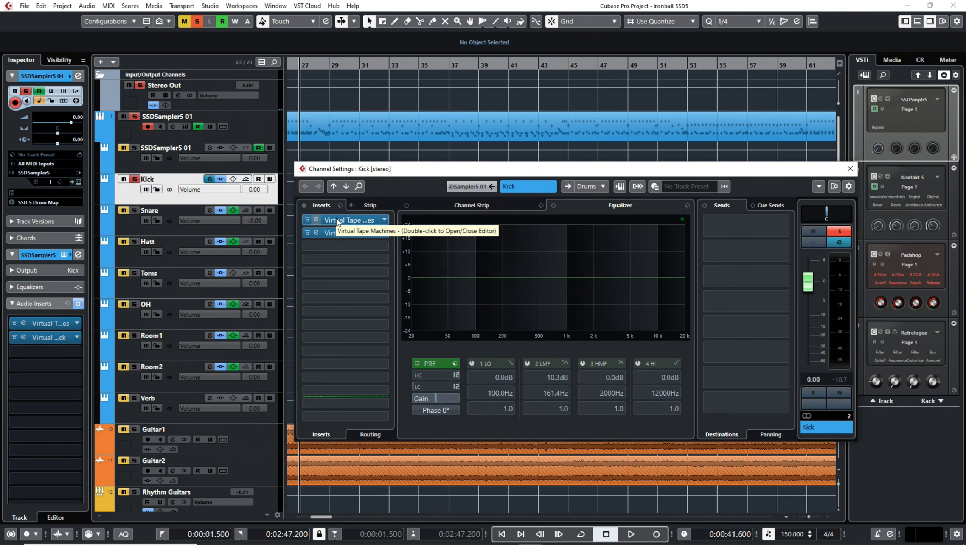
pyautogui.doubleClick(348, 220)
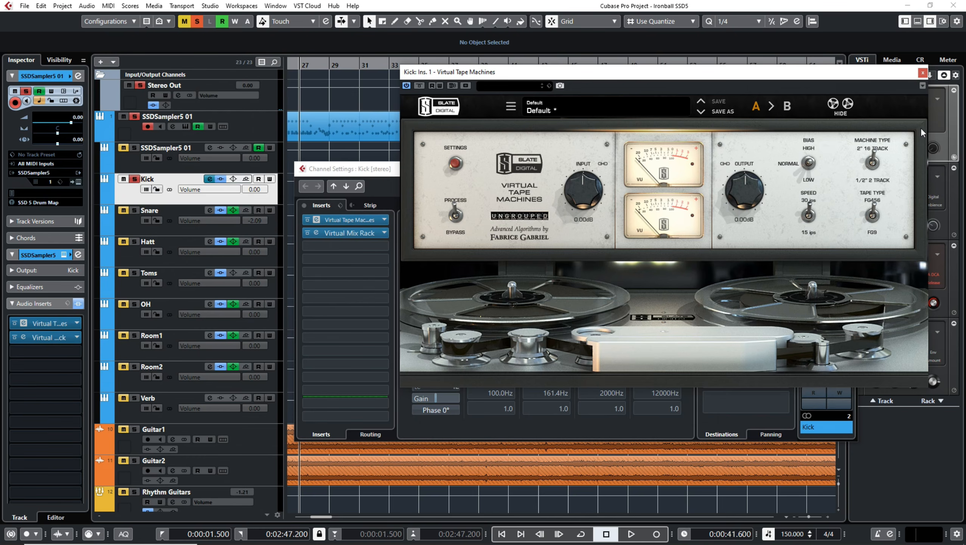
pyautogui.click(923, 74)
pyautogui.doubleClick(357, 232)
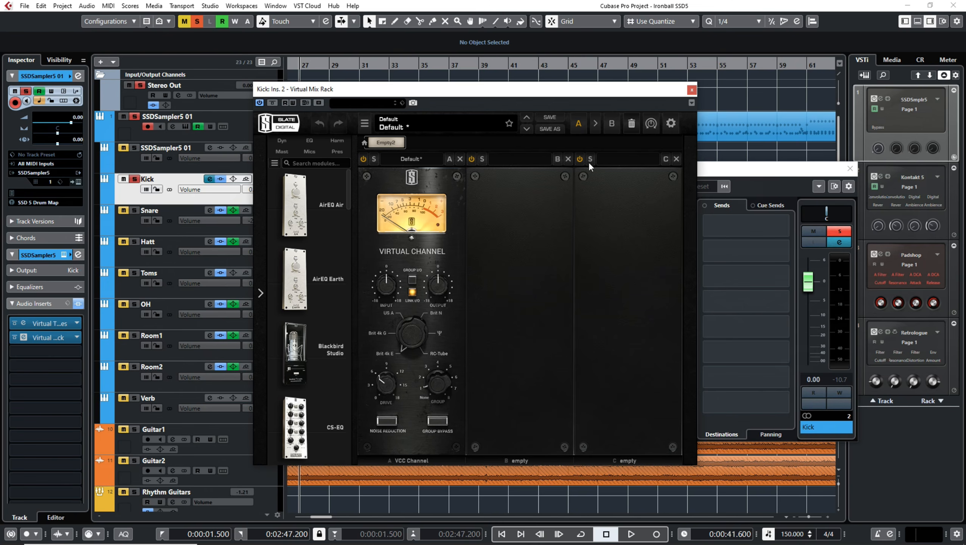
pyautogui.click(693, 90)
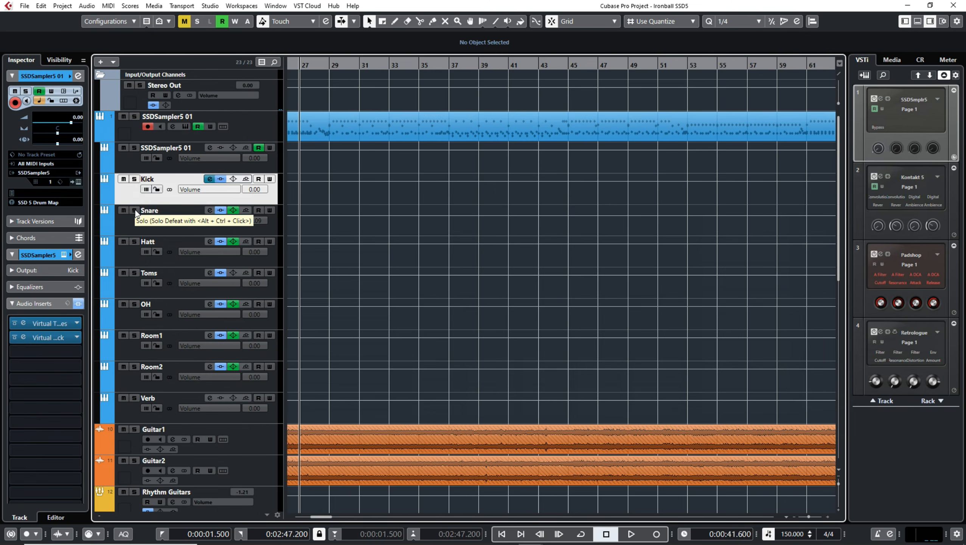
# Solo the Snare channel, play it briefly and open its channel settings.
pyautogui.click(134, 211)
pyautogui.press('space')
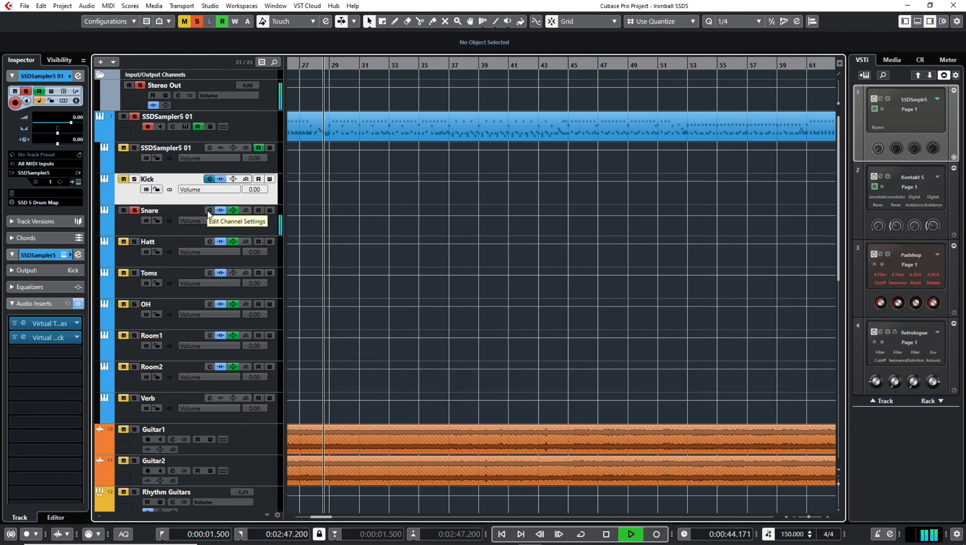
pyautogui.press('space')
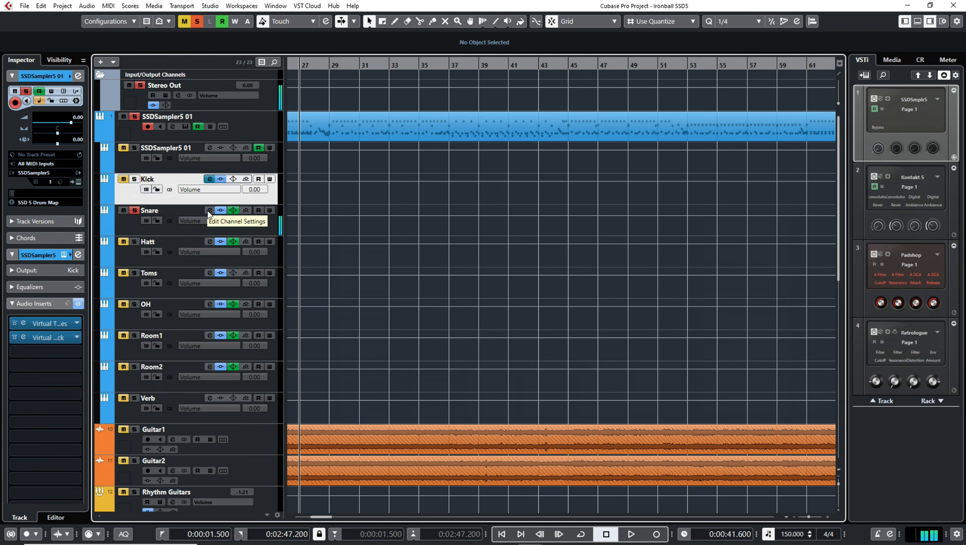
pyautogui.click(209, 211)
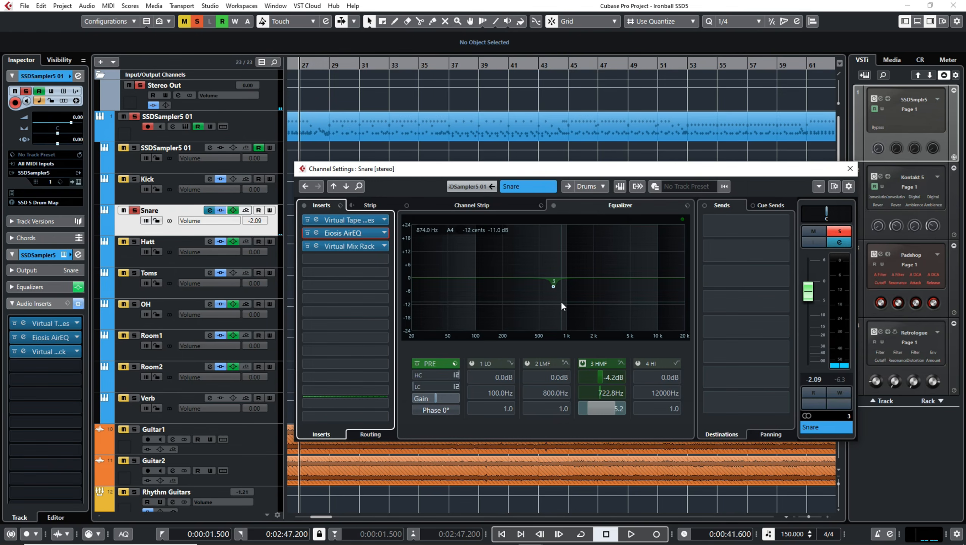
# Boost the snare equalizer's 722.8 Hz HMF band to 9.0 dB during playback and return it to -4.2 dB.
pyautogui.press('space')
pyautogui.moveTo(598, 378); pyautogui.dragTo(619, 378)
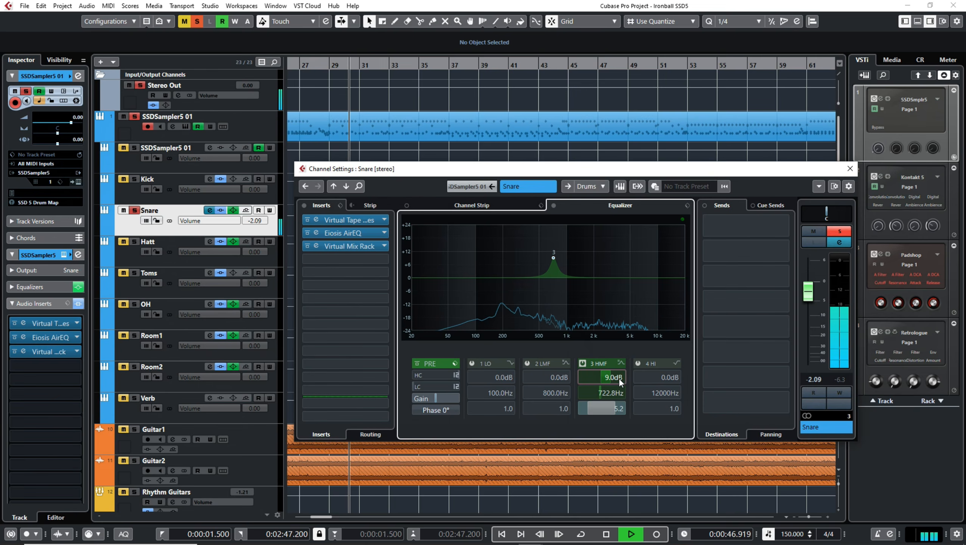
pyautogui.moveTo(619, 377); pyautogui.dragTo(605, 378)
pyautogui.press('space')
pyautogui.press('space')
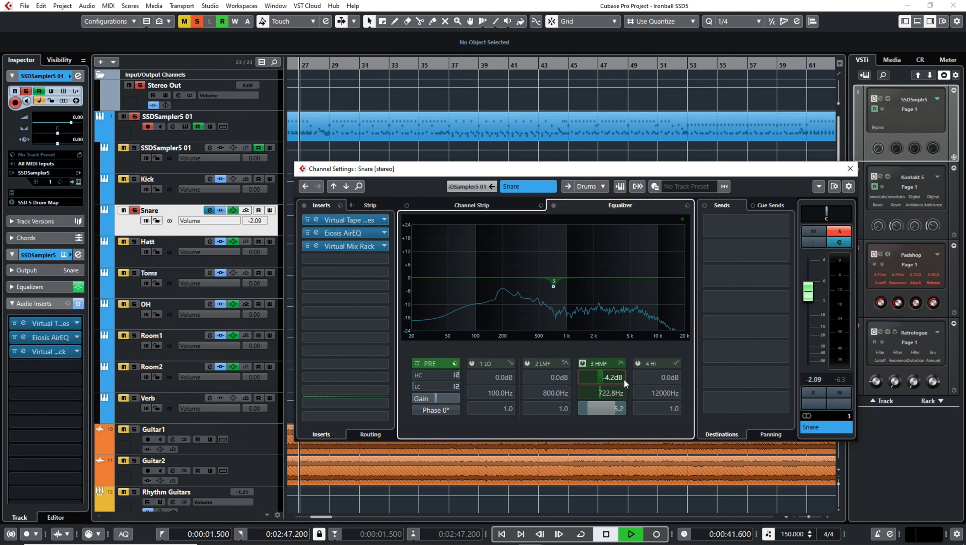
pyautogui.press('space')
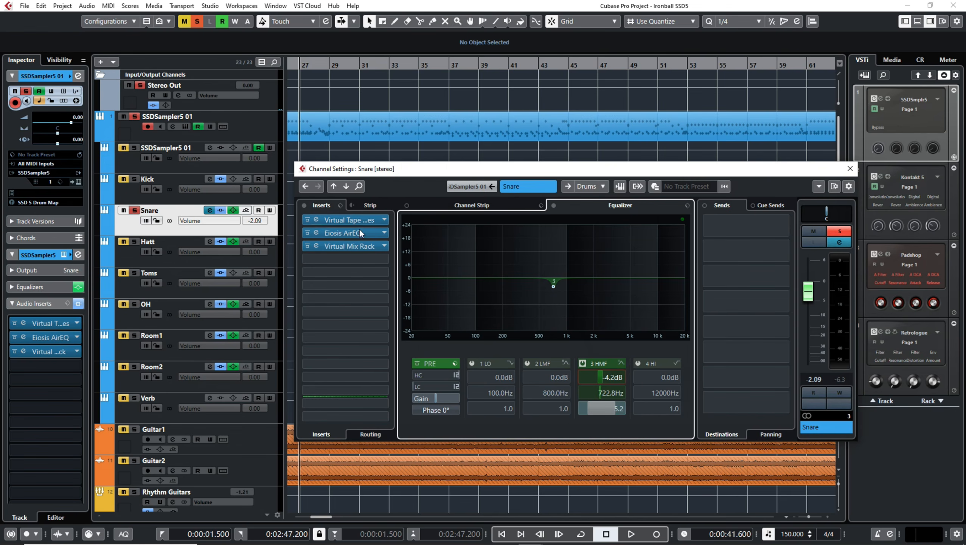
# In the snare's Eiosis AirEQ, raise the active Steep Bell's gain to about 8 dB during playback and turn it back down.
pyautogui.doubleClick(348, 233)
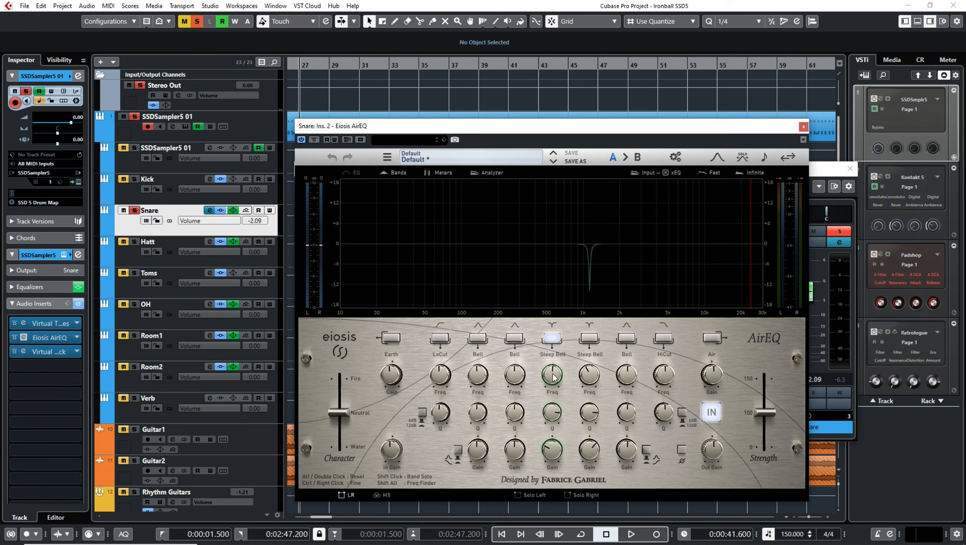
pyautogui.press('space')
pyautogui.click(554, 453)
pyautogui.moveTo(554, 453); pyautogui.dragTo(587, 351)
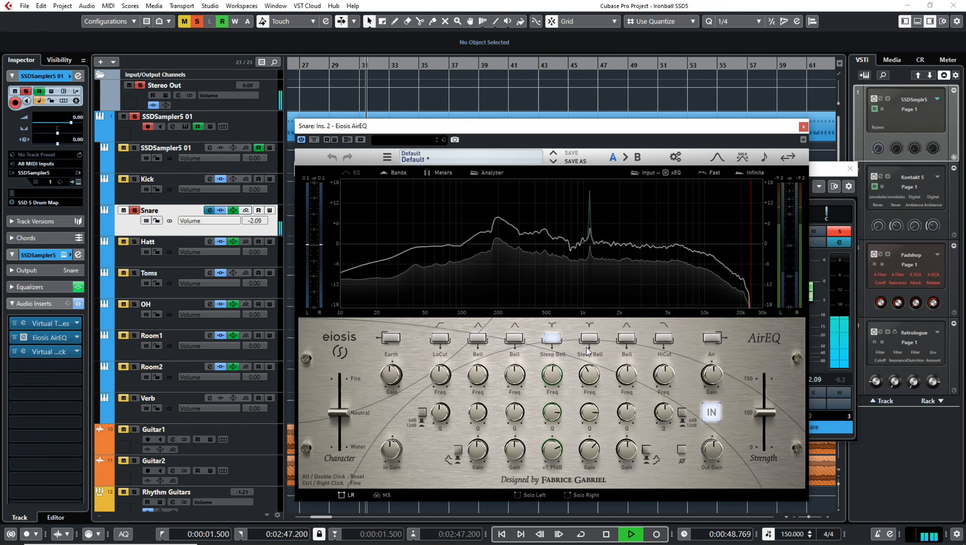
pyautogui.moveTo(587, 352); pyautogui.dragTo(571, 471)
pyautogui.press('space')
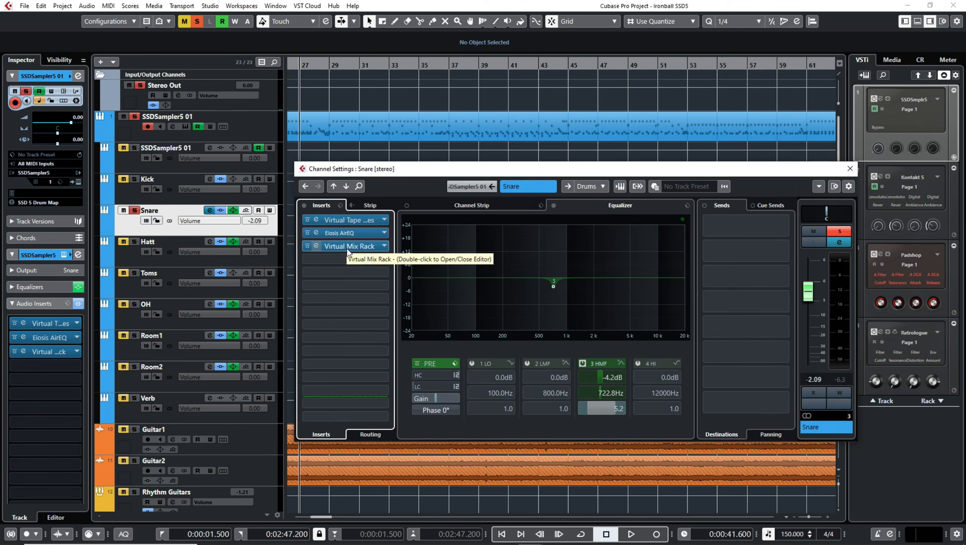
# Open the snare's Virtual Mix Rack and compare playback with the channel's inserts and EQ bypassed and active.
pyautogui.doubleClick(347, 246)
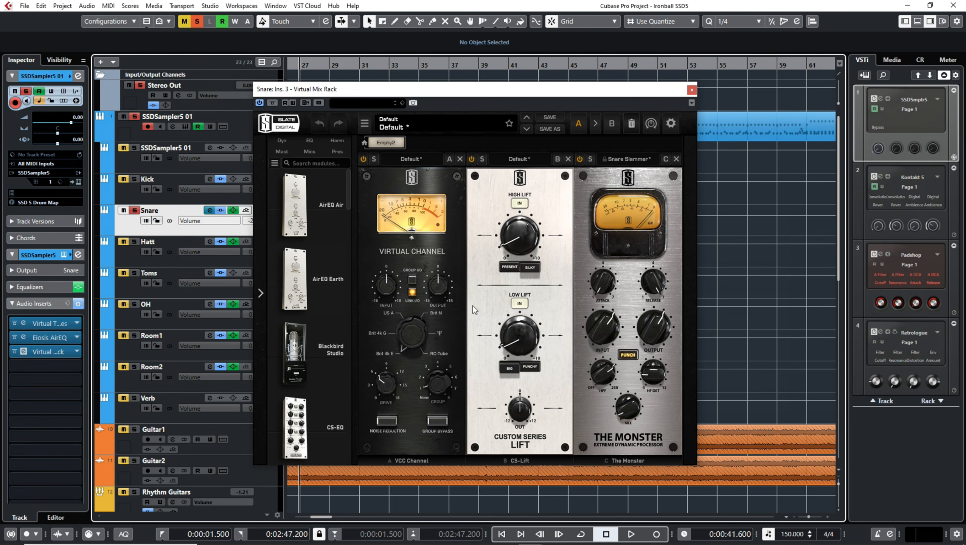
pyautogui.press('space')
pyautogui.click(221, 211)
pyautogui.click(233, 210)
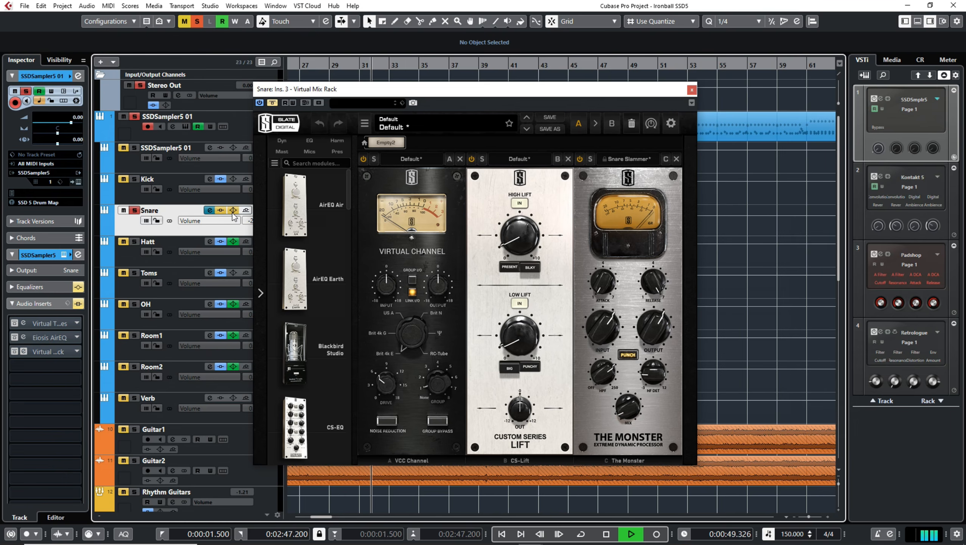
pyautogui.click(233, 210)
pyautogui.click(222, 210)
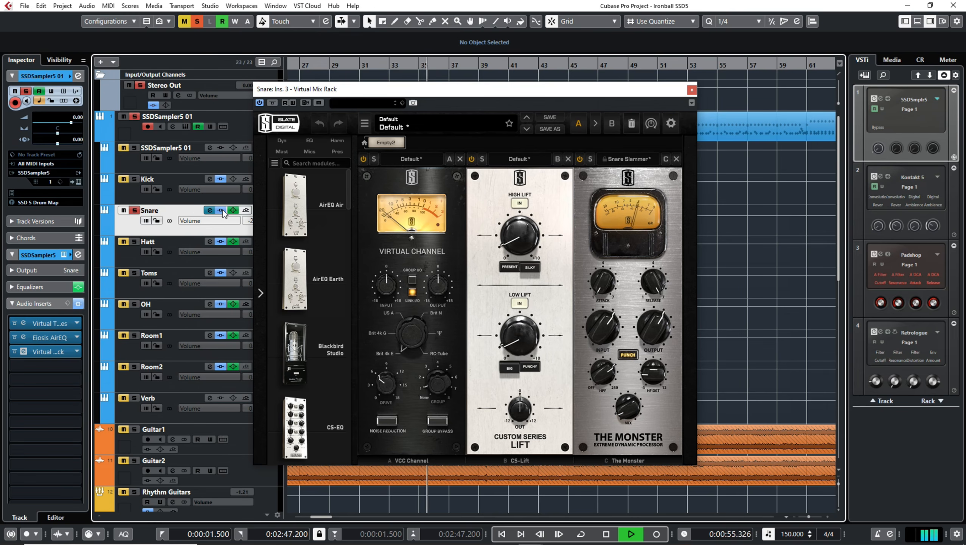
pyautogui.press('space')
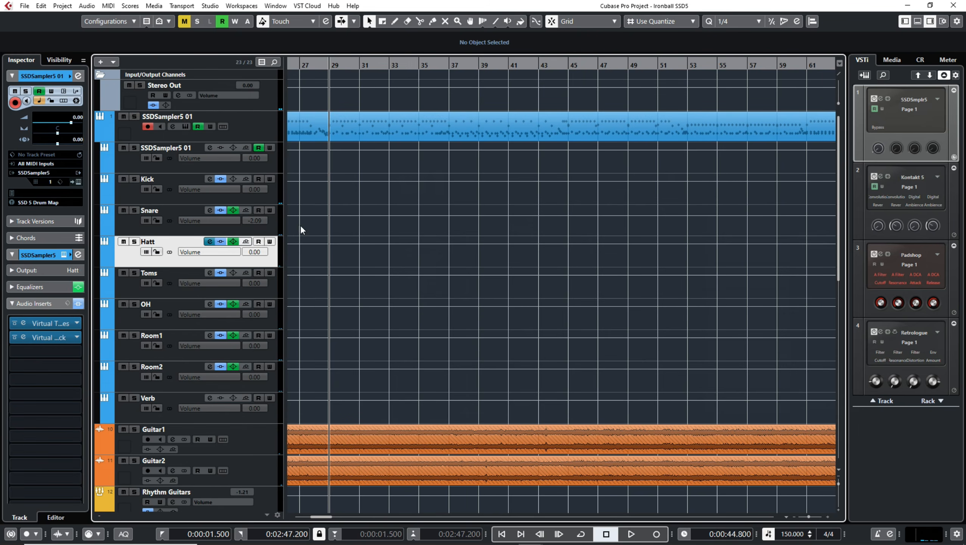
# Solo the Hatt channel and inspect its EQ settings and Virtual Mix Rack insert.
pyautogui.click(134, 240)
pyautogui.click(209, 242)
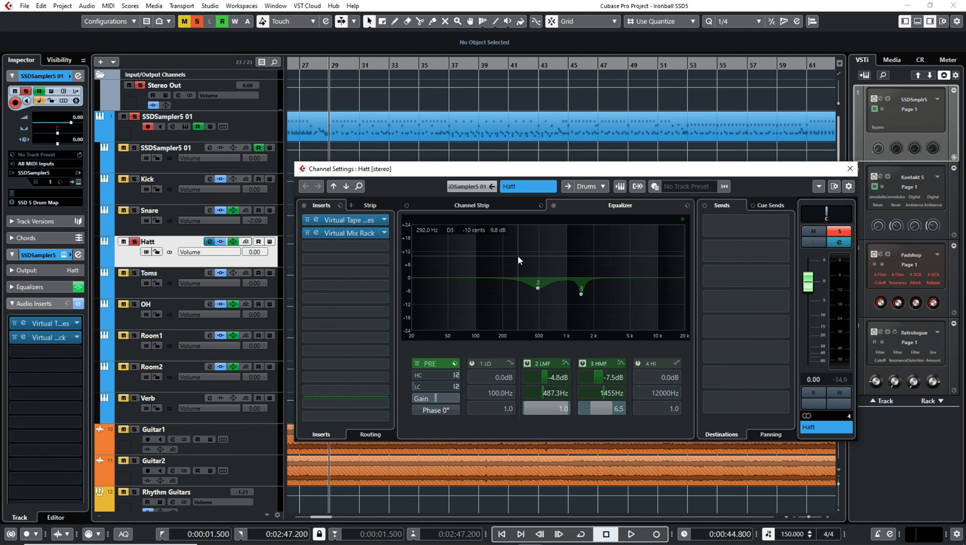
pyautogui.click(371, 233)
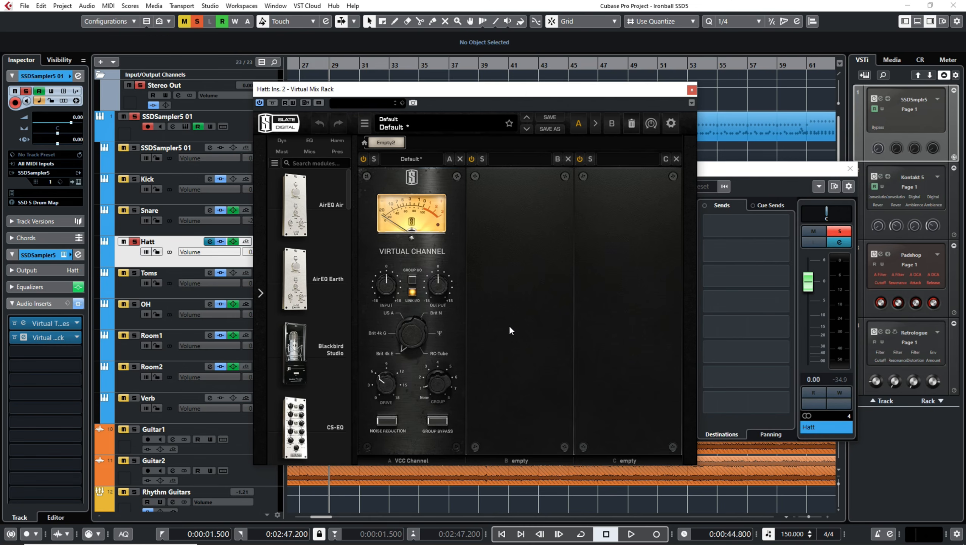
# Solo the Toms channel in place of Hatt and cue playback at 0:00:43.200.
pyautogui.click(692, 90)
pyautogui.keyDown('ctrl'); pyautogui.click(135, 272); pyautogui.keyUp('ctrl')
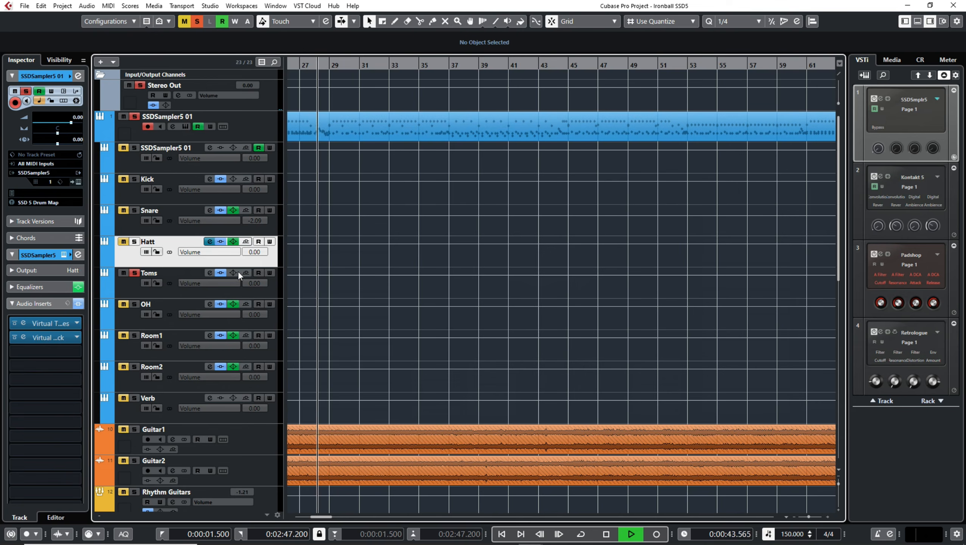
pyautogui.press('space')
pyautogui.press('KP_Subtract')
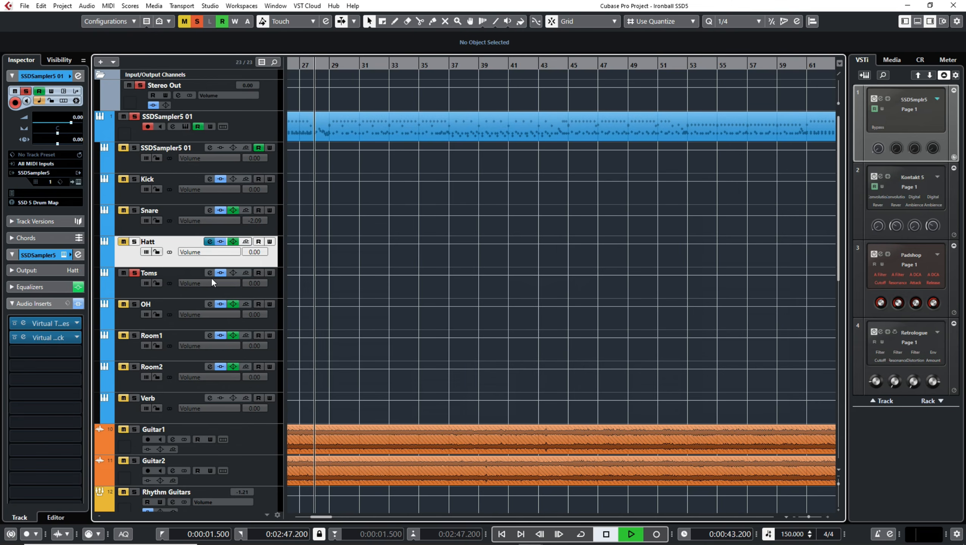
pyautogui.press('space')
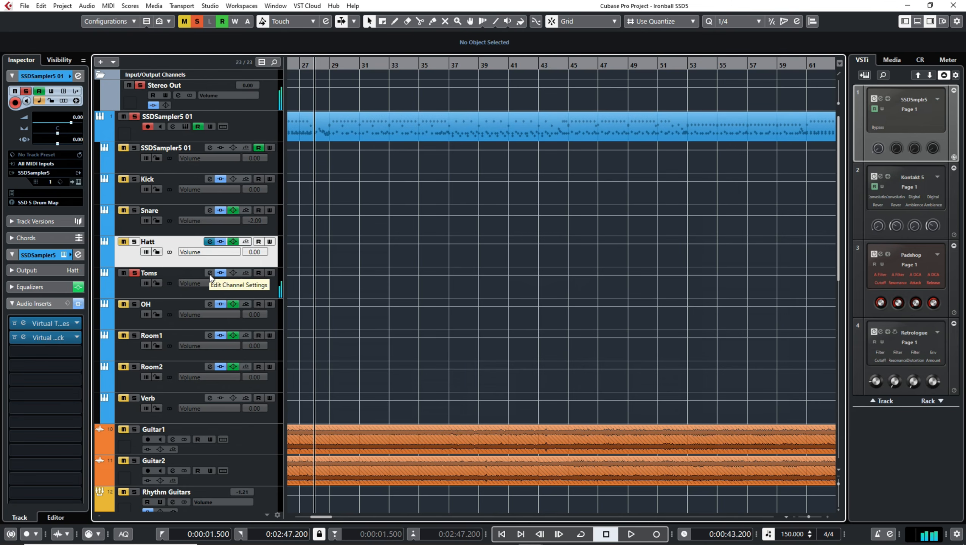
# Open the Toms channel settings and inspect the modules in its Virtual Mix Rack insert.
pyautogui.click(209, 273)
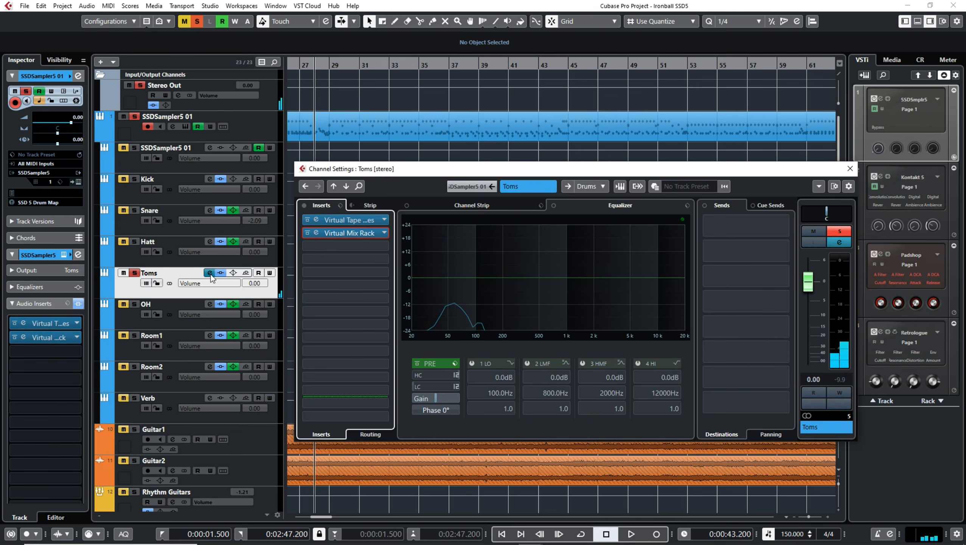
pyautogui.click(335, 236)
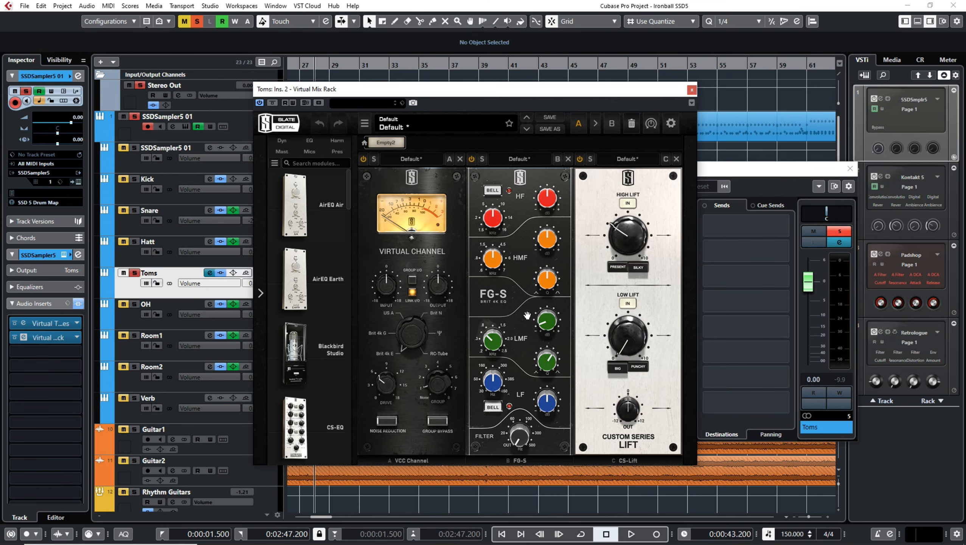
pyautogui.moveTo(548, 327)
# Play the soloed Toms with the channel's inserts active and bypassed, and leave the inserts active.
pyautogui.press('space')
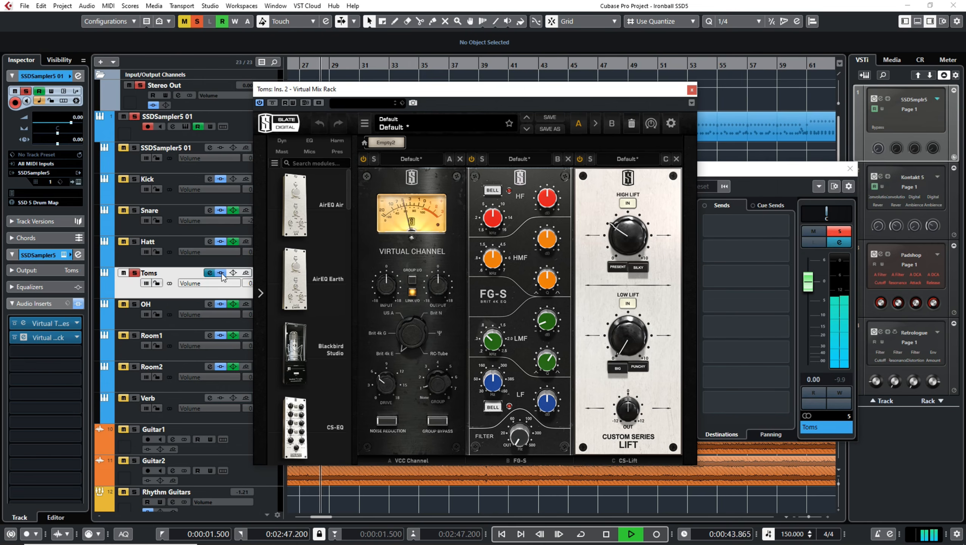
pyautogui.click(221, 273)
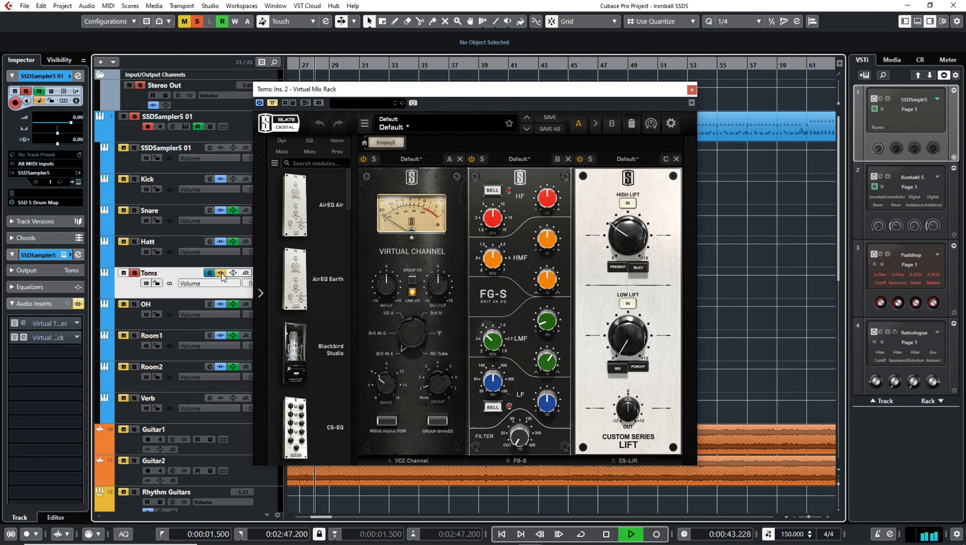
pyautogui.press('space')
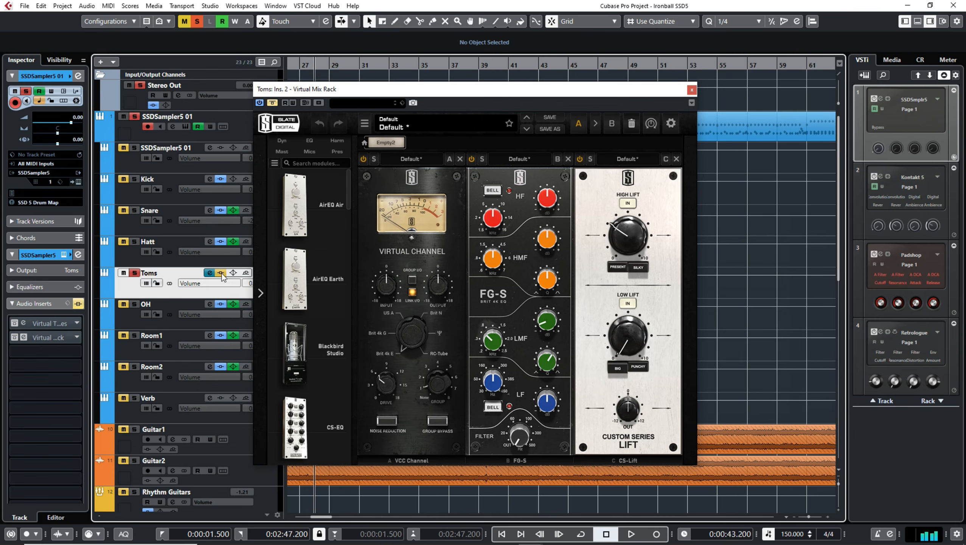
pyautogui.click(221, 274)
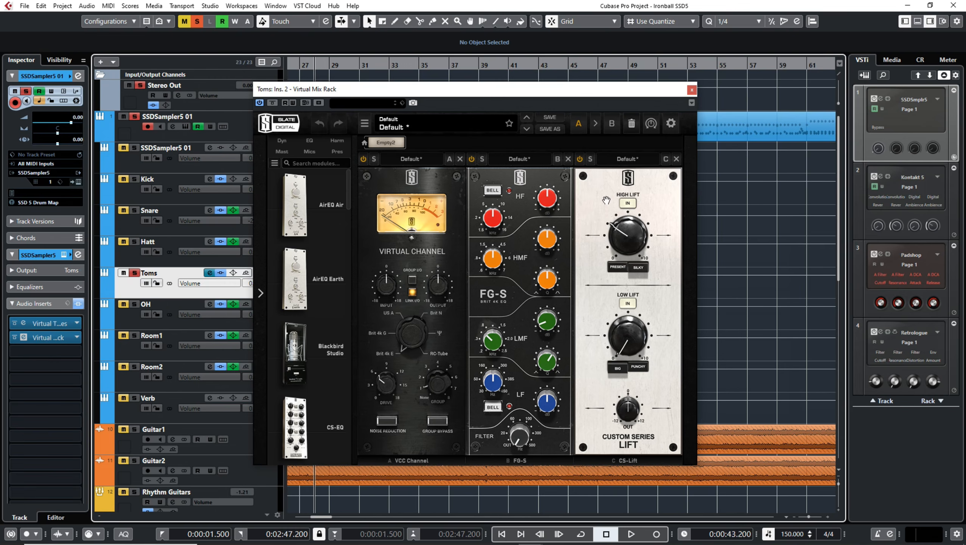
# Solo the OH channel in place of Toms and inspect its EQ settings and Virtual Mix Rack insert.
pyautogui.click(691, 90)
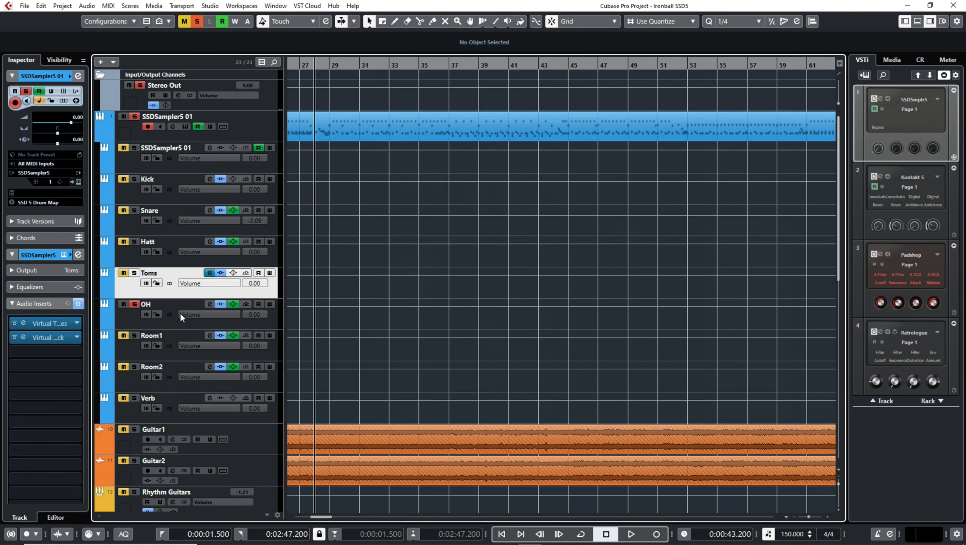
pyautogui.click(209, 304)
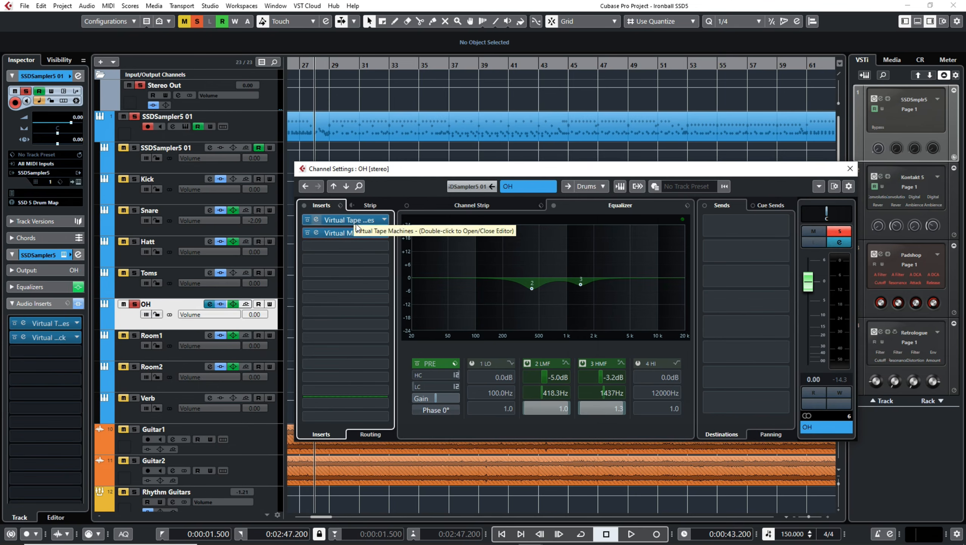
pyautogui.doubleClick(348, 233)
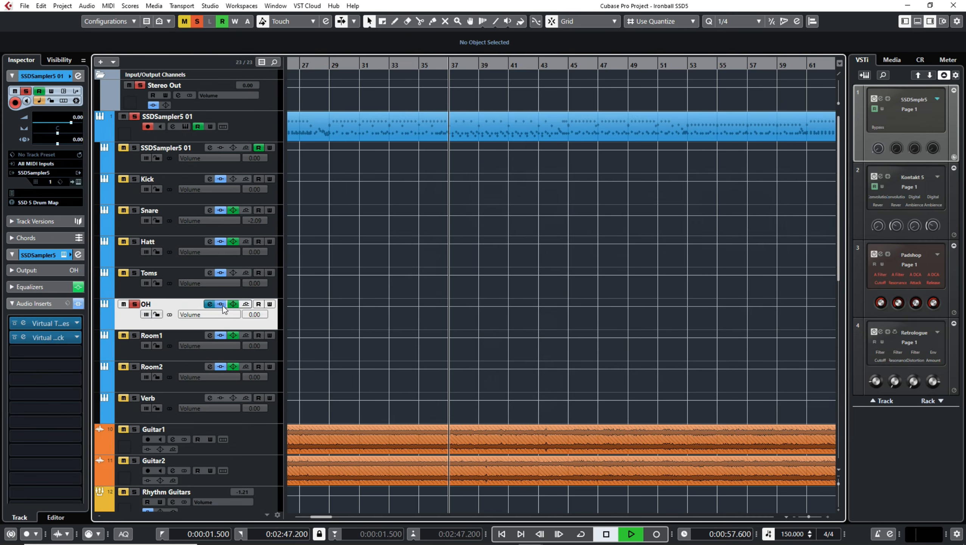
# Compare OH playback with the channel's inserts and EQ active and bypassed, leaving both active.
pyautogui.press('space')
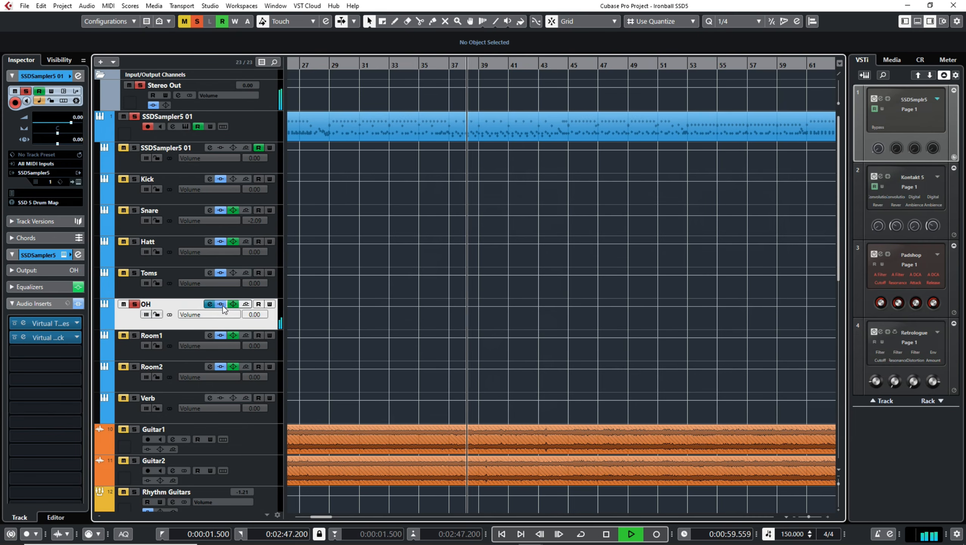
pyautogui.click(222, 305)
pyautogui.click(231, 303)
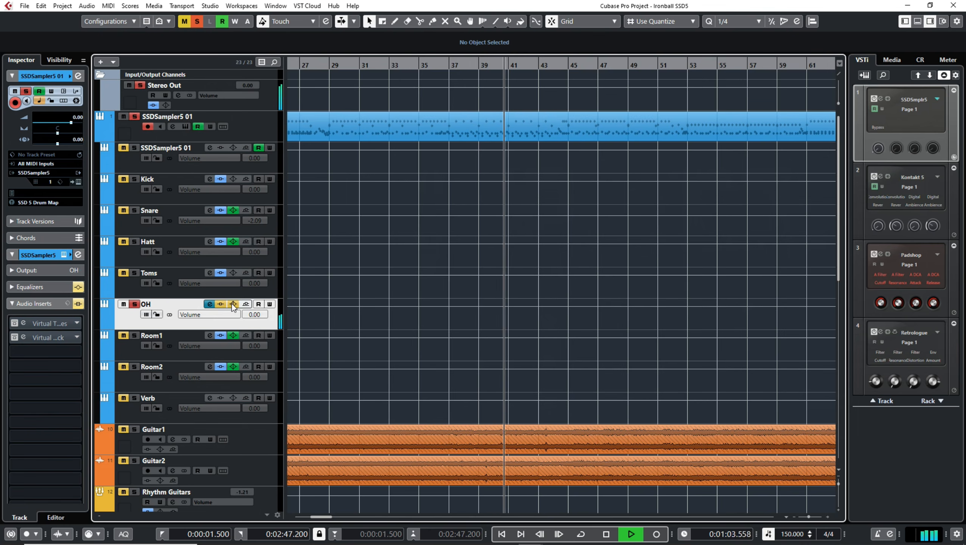
pyautogui.click(232, 303)
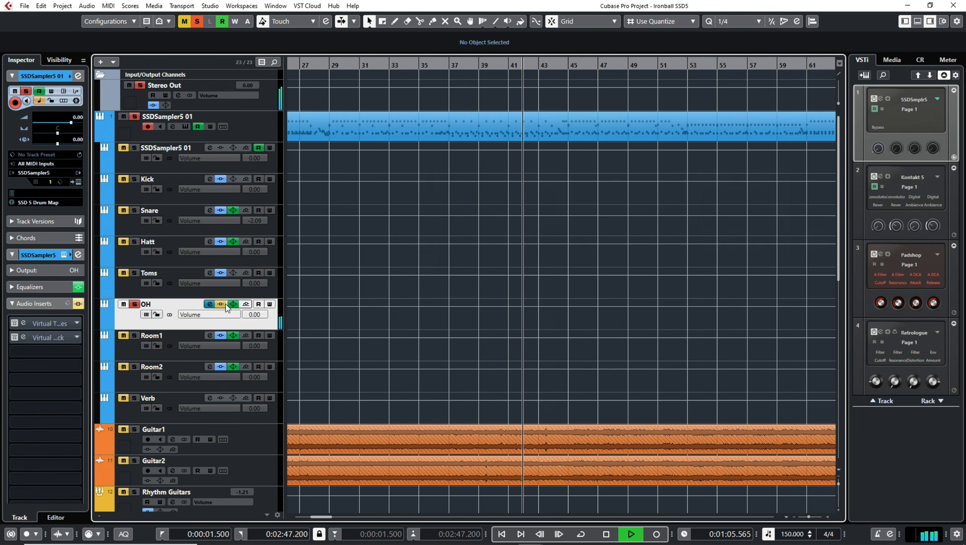
pyautogui.click(222, 305)
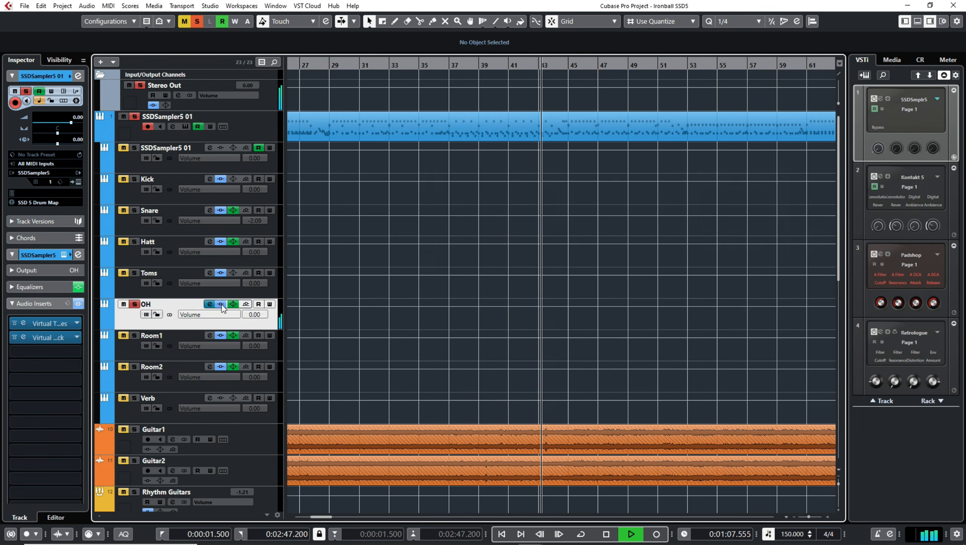
pyautogui.press('space')
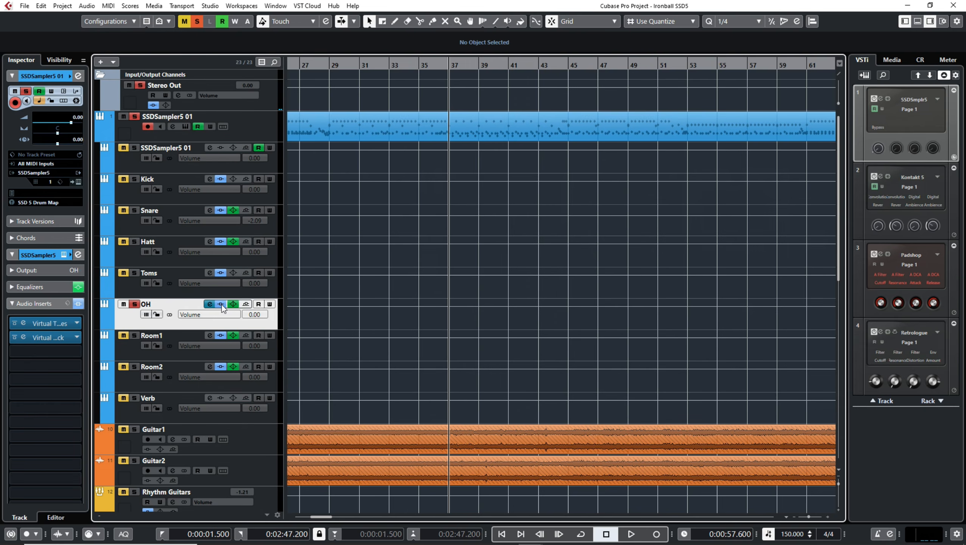
# Solo Room1 instead of OH and inspect its EQ settings and the FG-116 compressor in its Virtual Mix Rack.
pyautogui.click(135, 303)
pyautogui.click(135, 335)
pyautogui.click(210, 335)
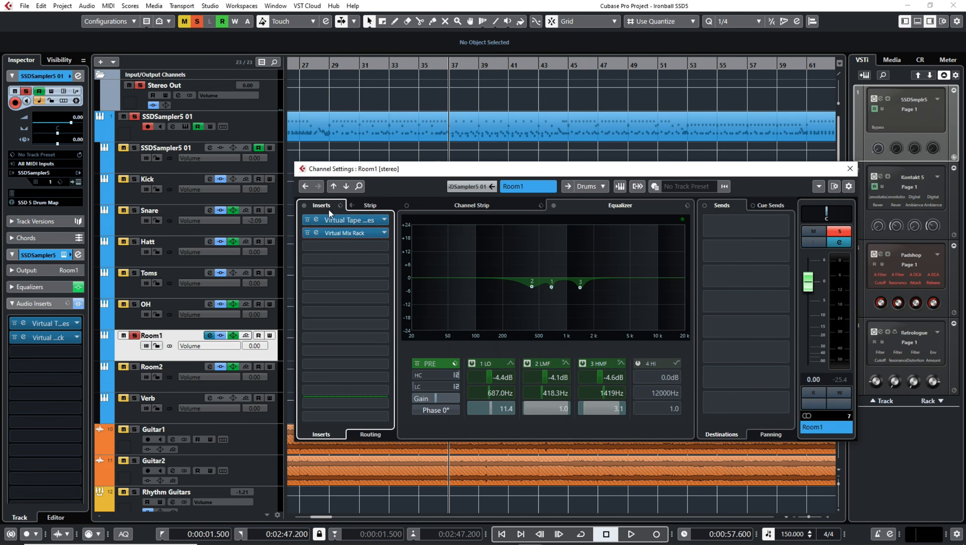
pyautogui.doubleClick(352, 233)
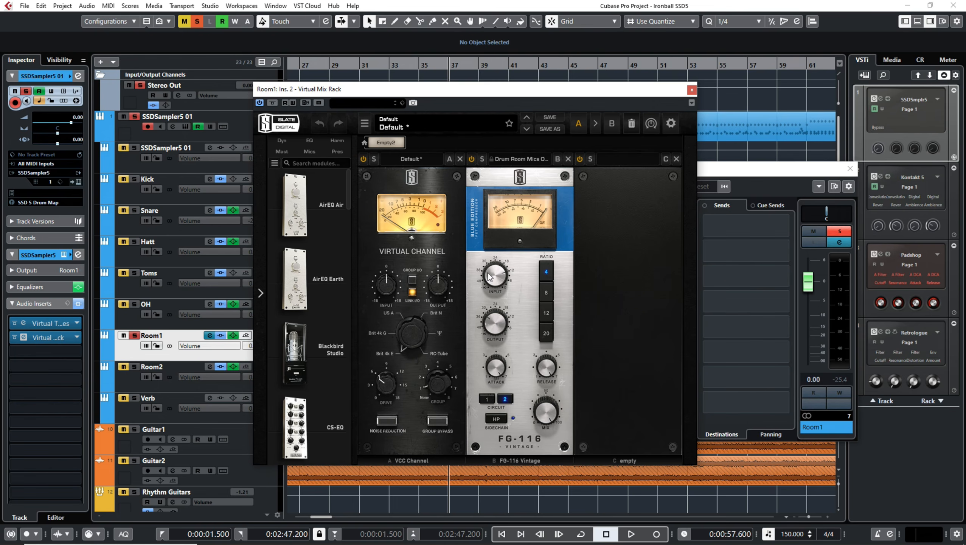
pyautogui.moveTo(489, 277)
# Compare Room1 playback with the channel's inserts and EQ active and bypassed, leaving both active.
pyautogui.press('space')
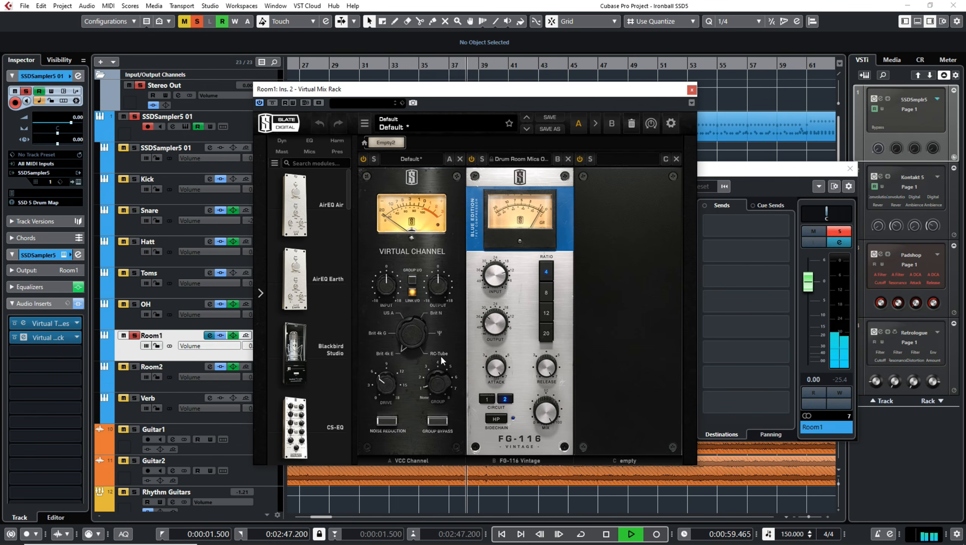
pyautogui.click(221, 335)
pyautogui.click(232, 335)
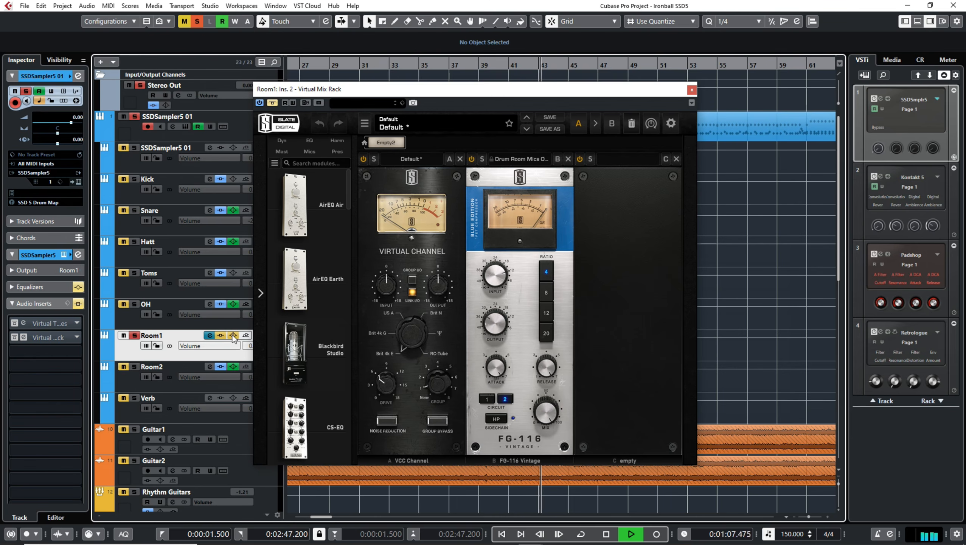
pyautogui.click(232, 335)
pyautogui.click(220, 335)
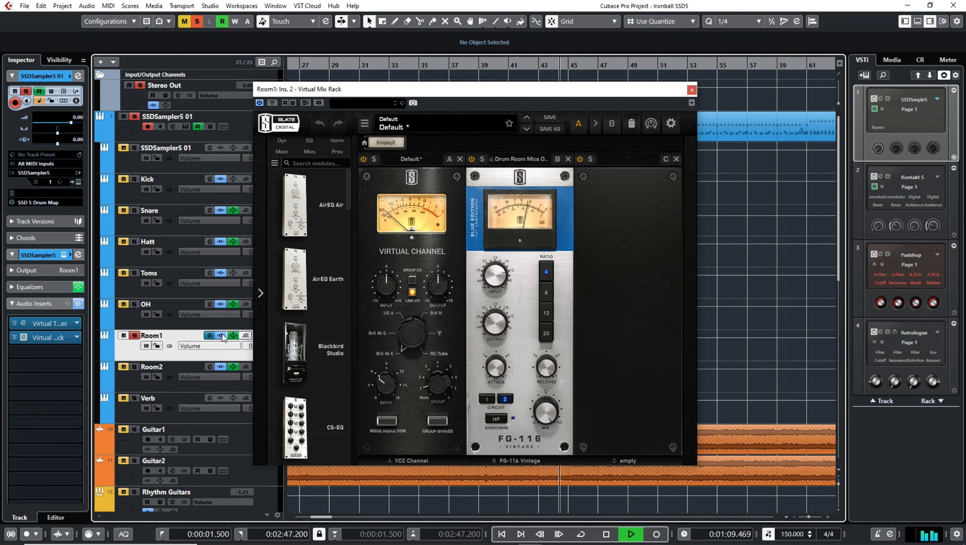
pyautogui.press('space')
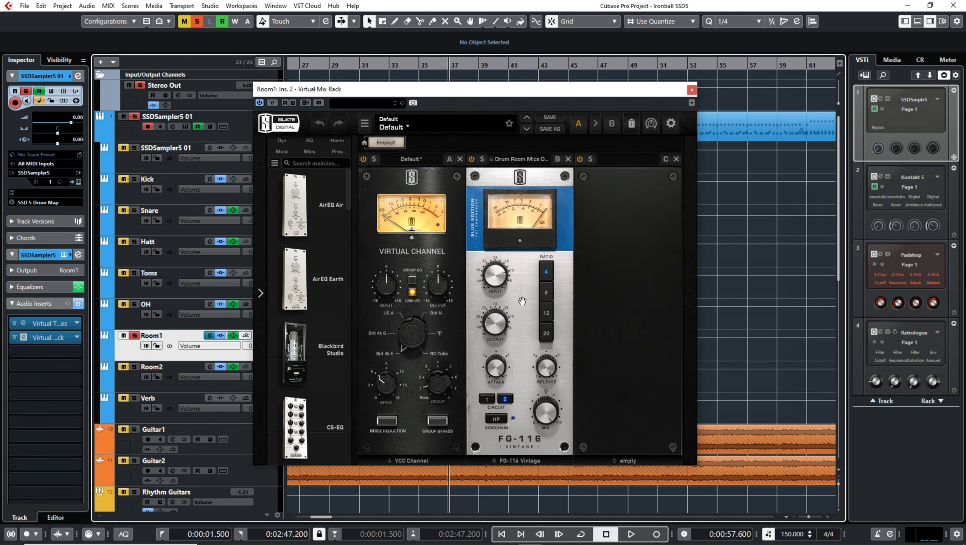
# Solo Room2 instead of Room1, inspect its EQ settings and Virtual Mix Rack insert, and close the plugin and channel windows.
pyautogui.click(134, 335)
pyautogui.click(134, 366)
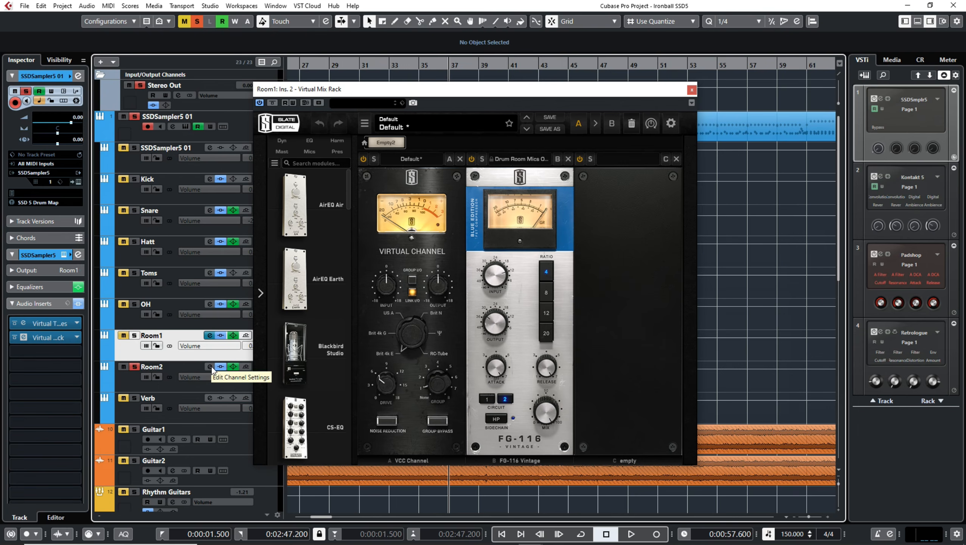
pyautogui.click(209, 367)
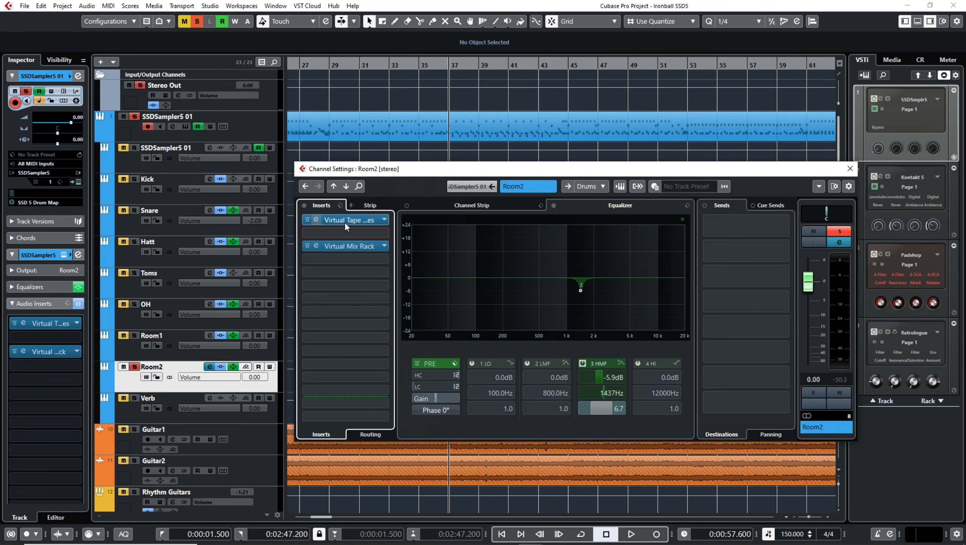
pyautogui.click(356, 246)
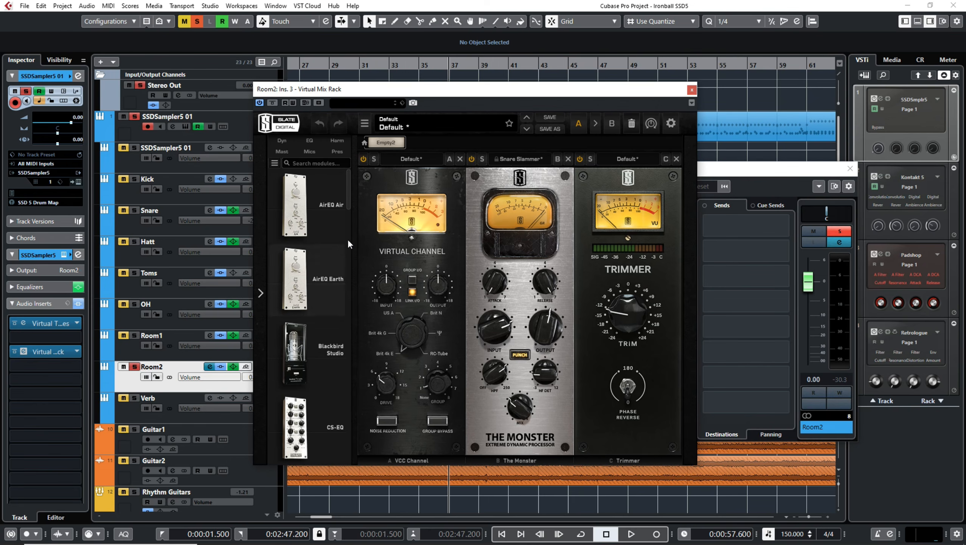
pyautogui.click(690, 91)
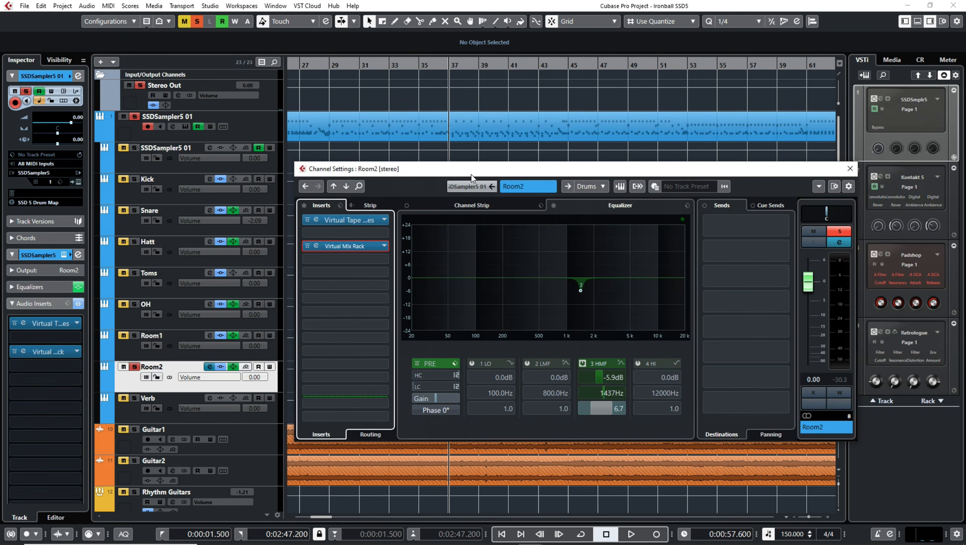
pyautogui.click(850, 168)
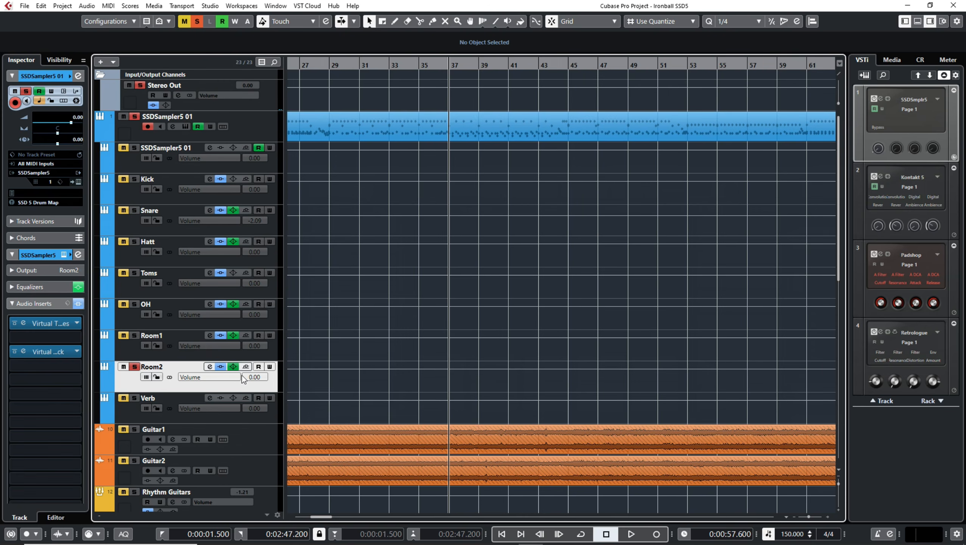
# Compare Room2 playback with the channel's inserts and EQ active and bypassed, leaving both active.
pyautogui.press('space')
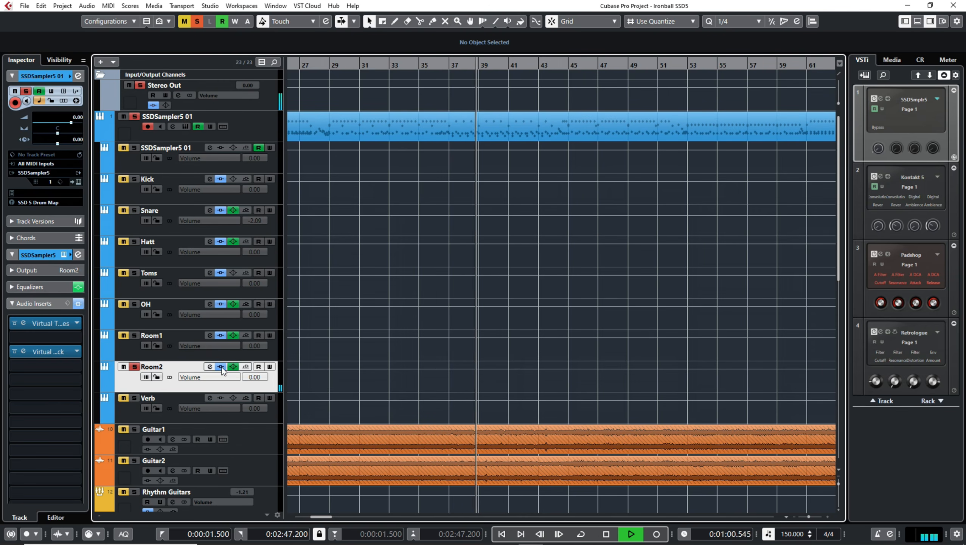
pyautogui.click(222, 367)
pyautogui.click(233, 366)
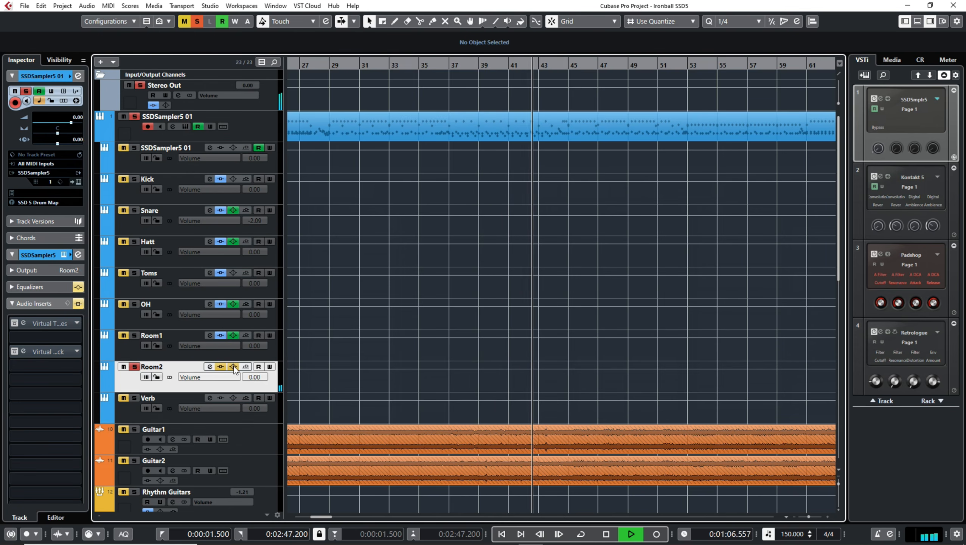
pyautogui.press('space')
pyautogui.click(233, 366)
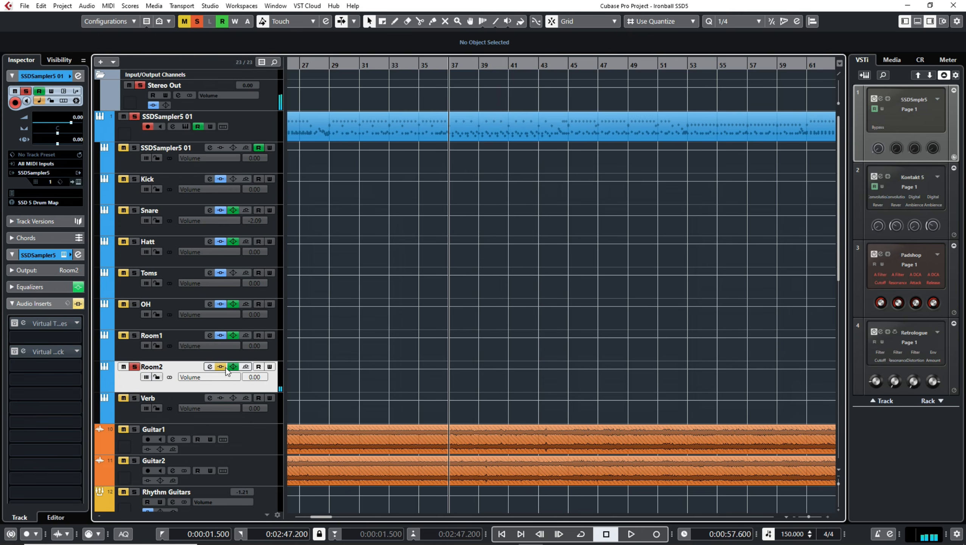
pyautogui.click(221, 367)
# Play Room1 and Room2 soloed together and compare them with both channels' inserts and EQs bypassed and active.
pyautogui.press('space')
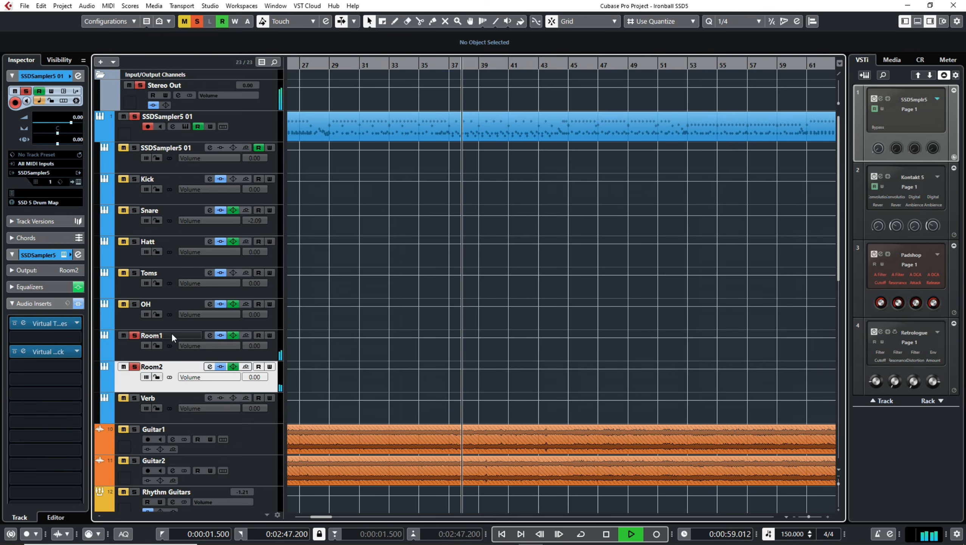
pyautogui.click(221, 366)
pyautogui.click(220, 335)
pyautogui.click(233, 334)
pyautogui.click(233, 366)
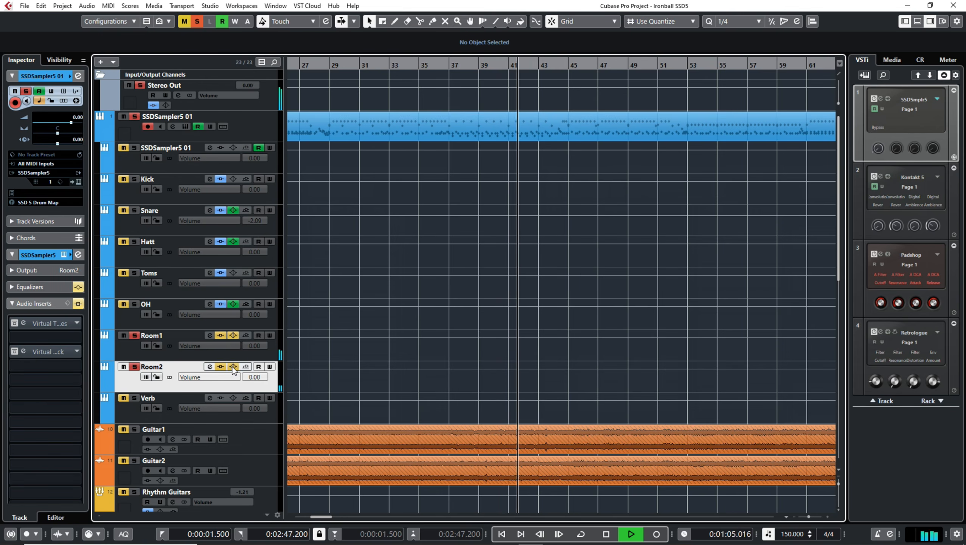
pyautogui.click(233, 366)
pyautogui.click(221, 366)
pyautogui.click(220, 335)
pyautogui.click(233, 334)
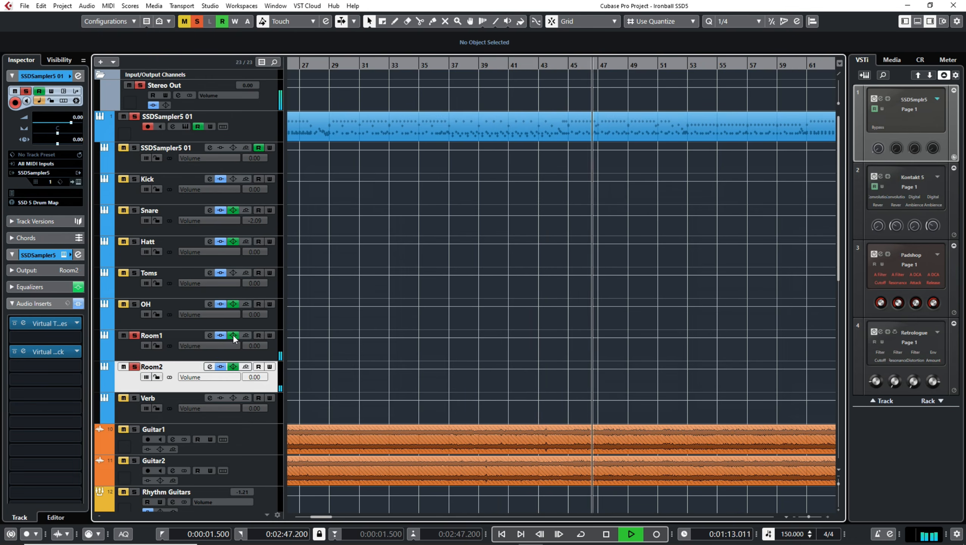
pyautogui.press('space')
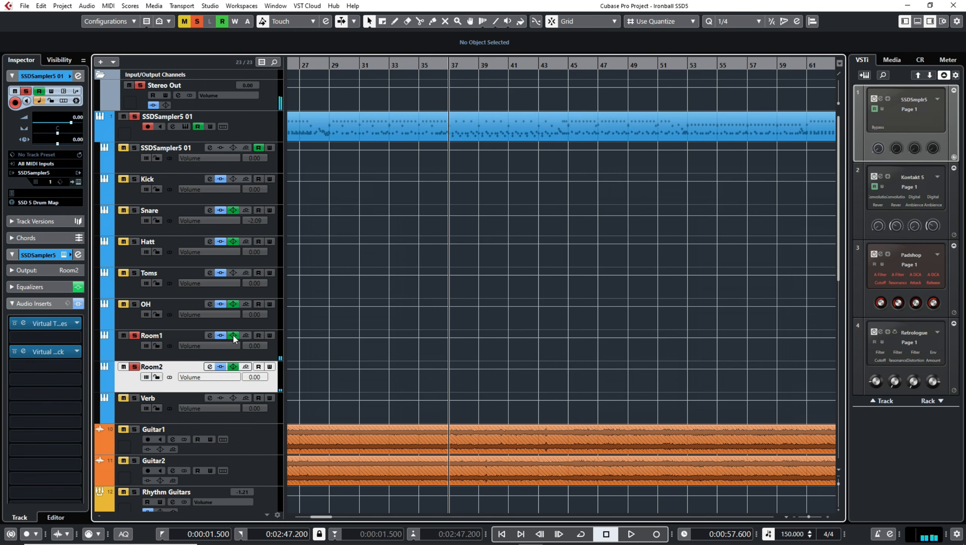
# Solo the Verb channel instead of the rooms, unsolo it, and review the output routing across the entire SSD5 mixer, closing the instrument window.
pyautogui.click(231, 420)
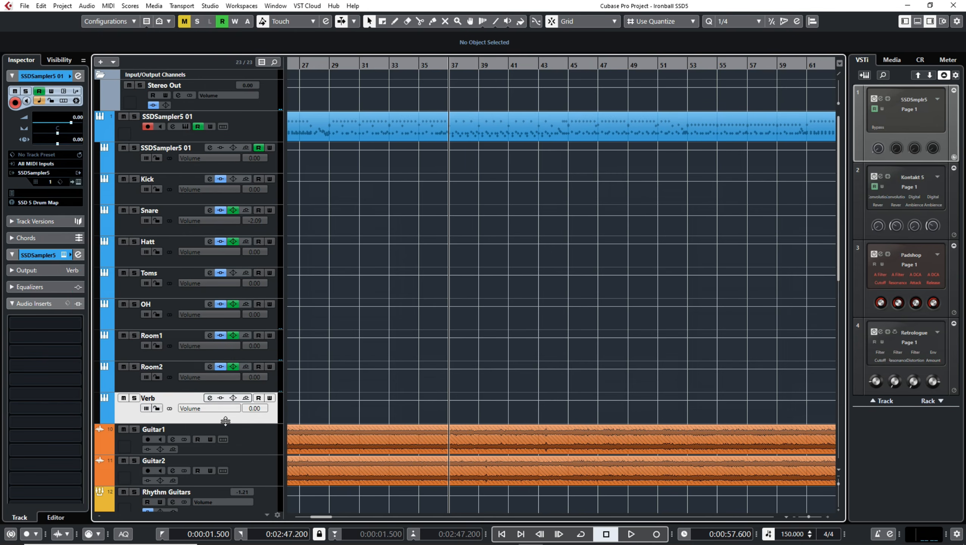
pyautogui.click(134, 398)
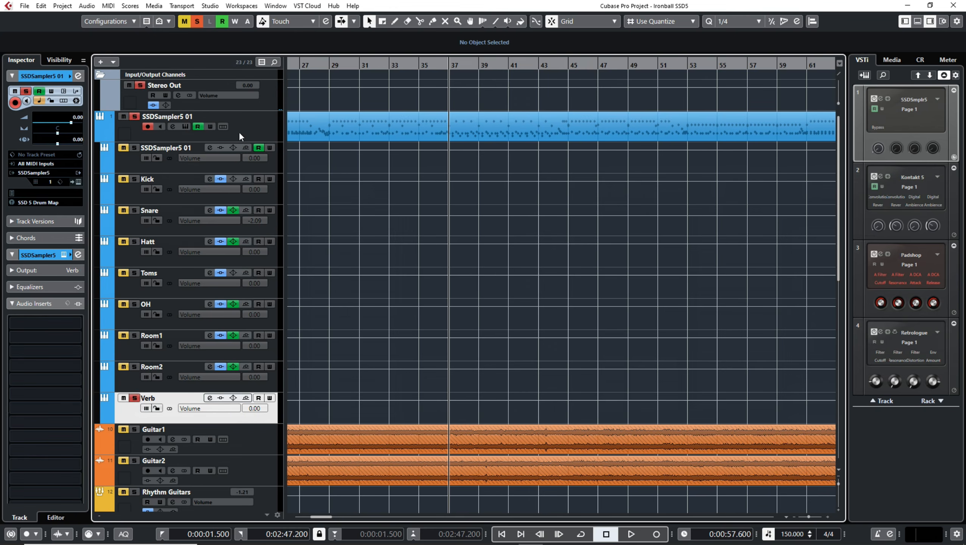
pyautogui.click(186, 126)
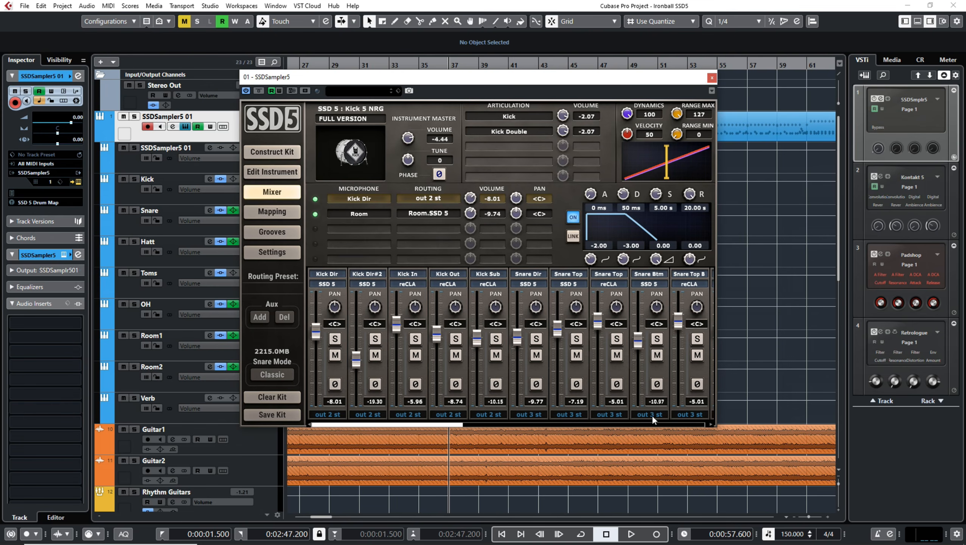
pyautogui.moveTo(446, 426); pyautogui.dragTo(538, 427)
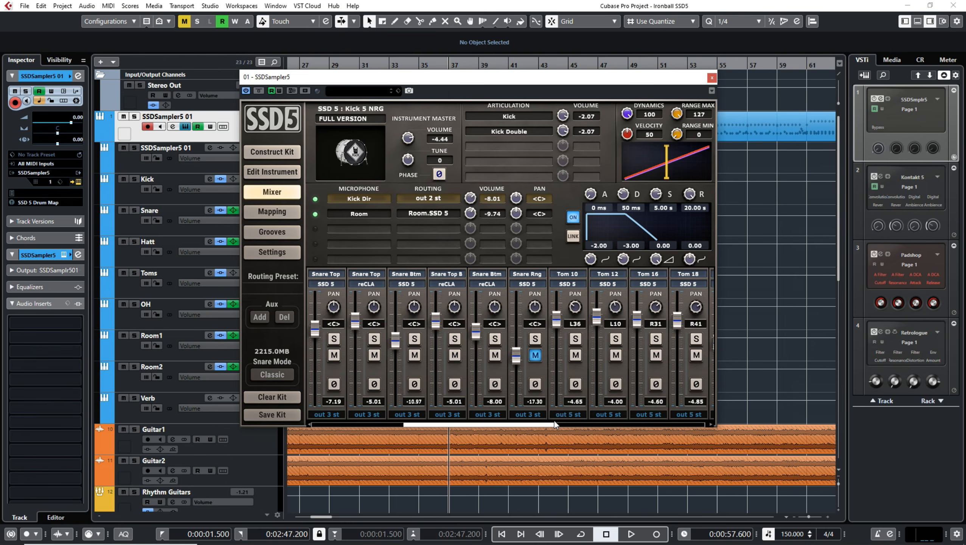
pyautogui.moveTo(555, 422); pyautogui.dragTo(709, 420)
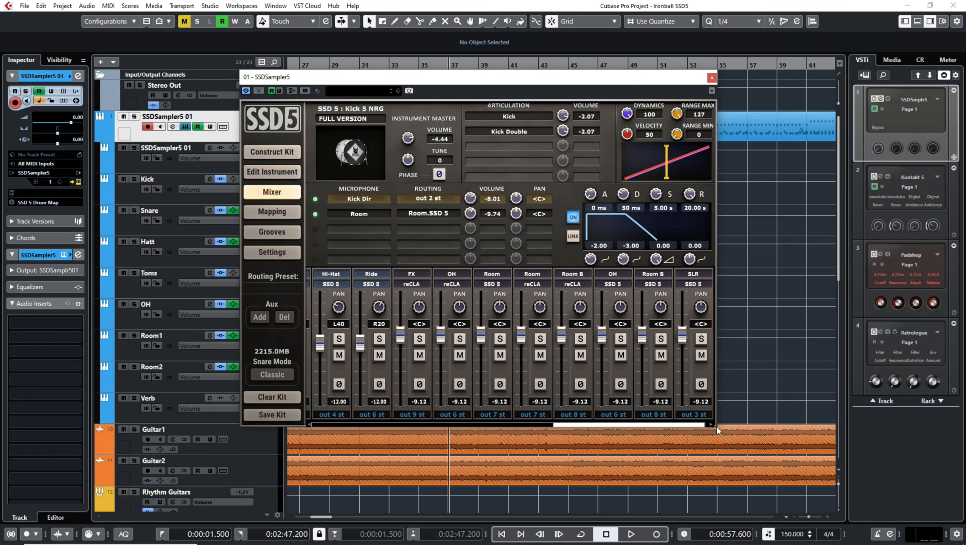
pyautogui.click(712, 77)
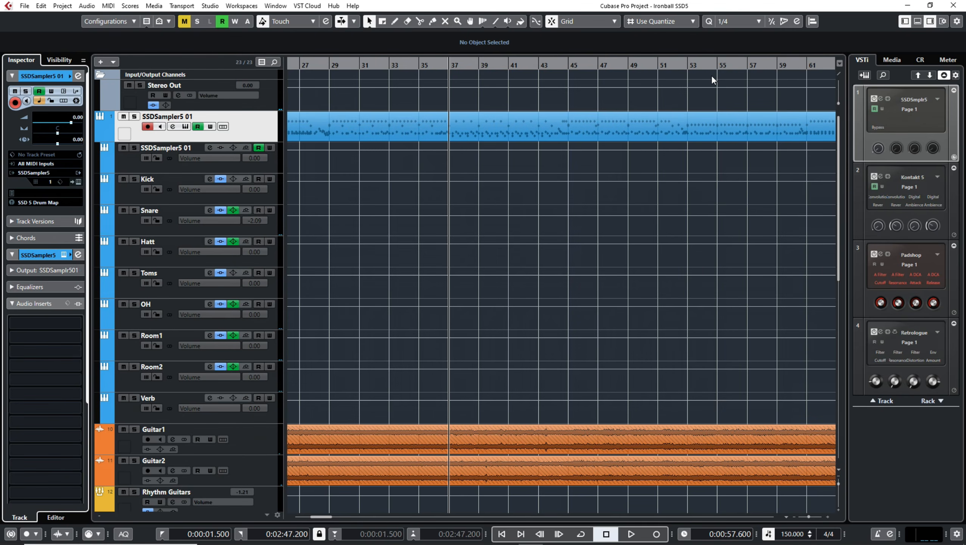